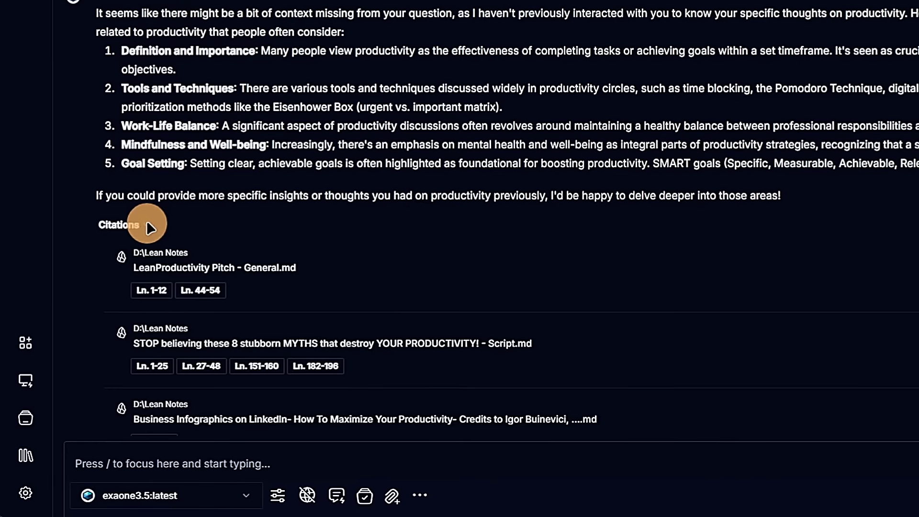
Review the source notes cited under the productivity answer, then collapse the citations list
{"action": "scroll", "coordinate": [548, 259], "scroll_direction": "down", "scroll_amount": 5}
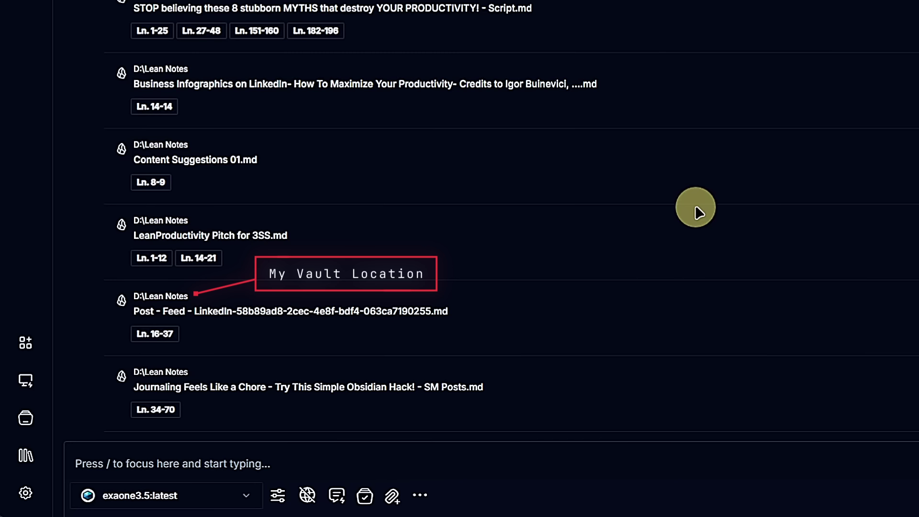
{"action": "scroll", "coordinate": [694, 207], "scroll_direction": "up", "scroll_amount": 7}
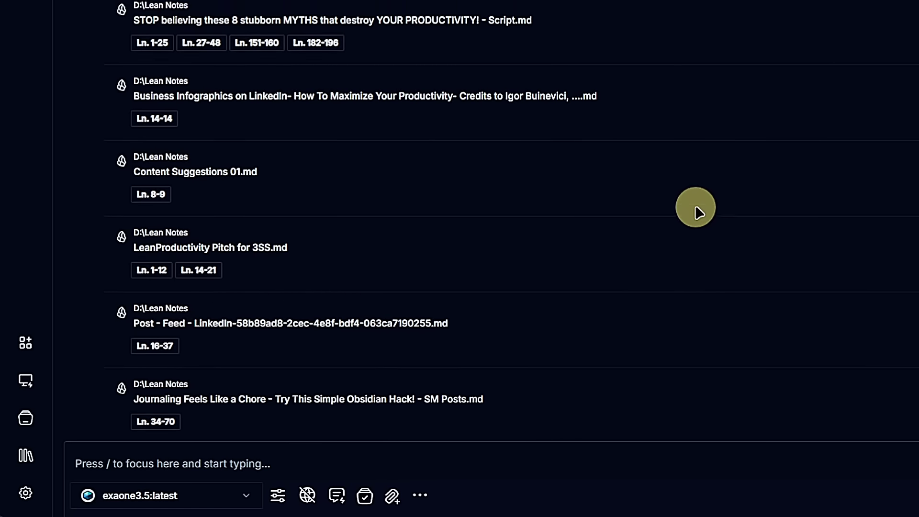
{"action": "left_click", "coordinate": [145, 231]}
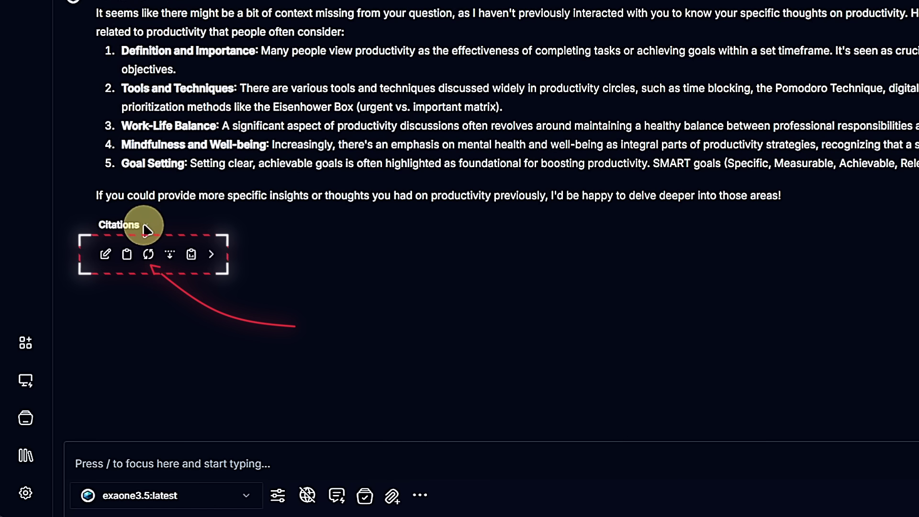
Regenerate the productivity answer as a new branch using the Phi 4 model
{"action": "left_click", "coordinate": [150, 256], "text": "ctrl"}
{"action": "left_click", "coordinate": [196, 289]}
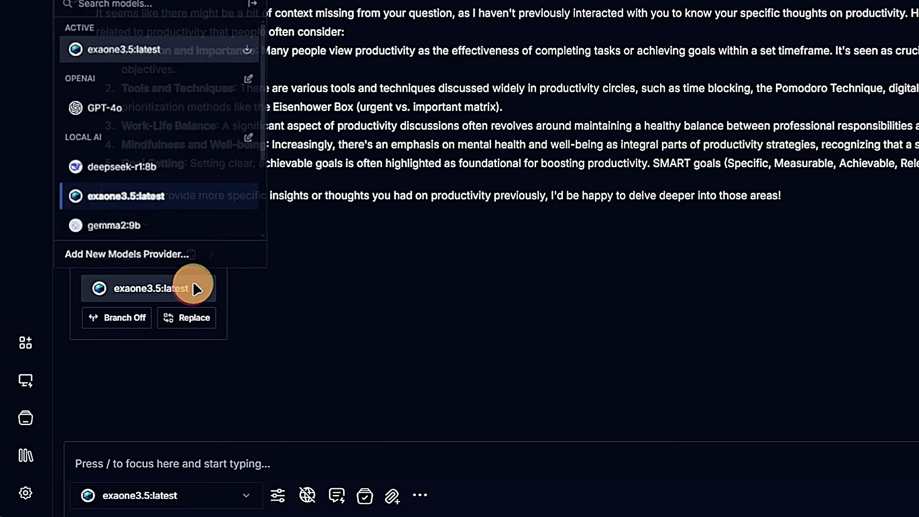
{"action": "scroll", "coordinate": [199, 194], "scroll_direction": "down", "scroll_amount": 3}
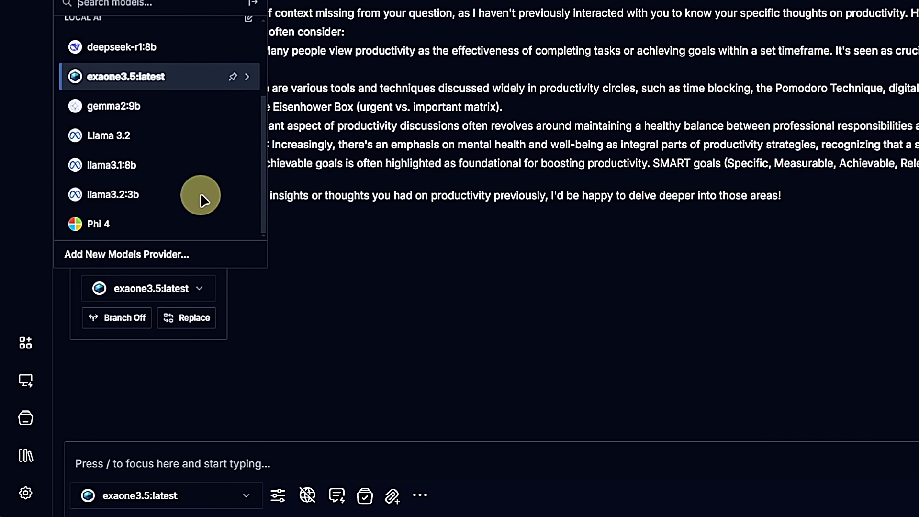
{"action": "left_click", "coordinate": [154, 224]}
{"action": "left_click", "coordinate": [117, 317]}
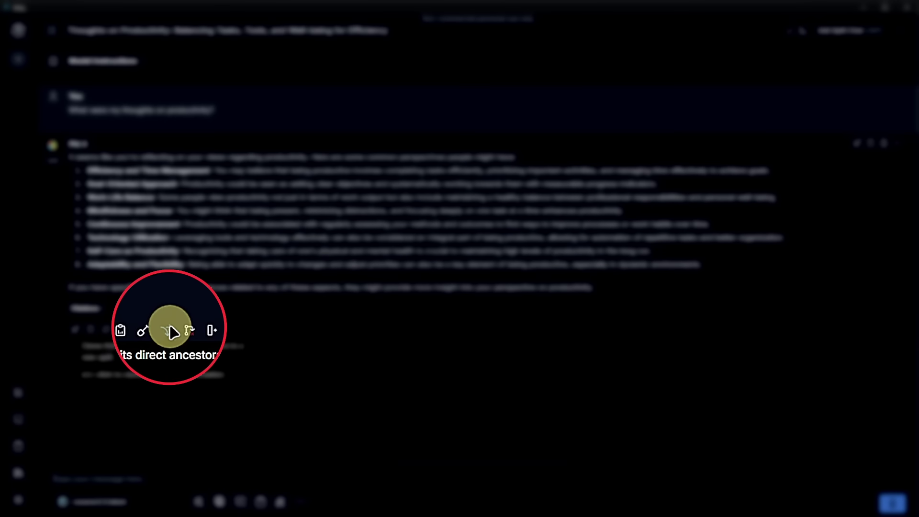
Open the Phi 4 answer in a split chat beside the original exaone3.5:latest answer and expand the Phi 4 citations
{"action": "left_click", "coordinate": [170, 329]}
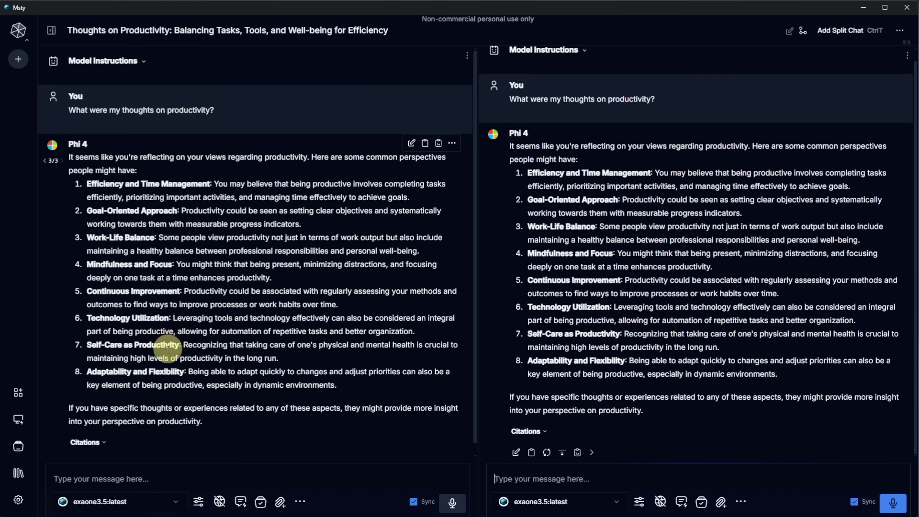
{"action": "double_click", "coordinate": [44, 160]}
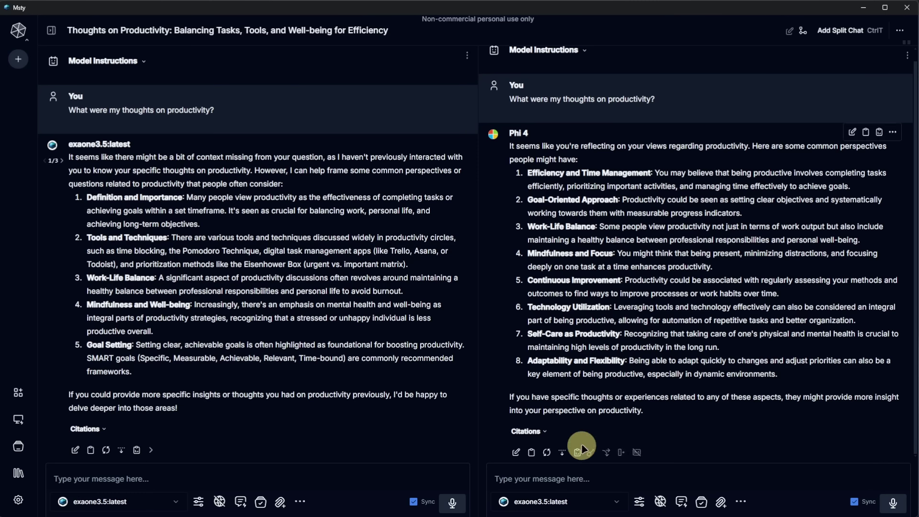
{"action": "left_click", "coordinate": [528, 431]}
{"action": "scroll", "coordinate": [746, 283], "scroll_direction": "down", "scroll_amount": 4}
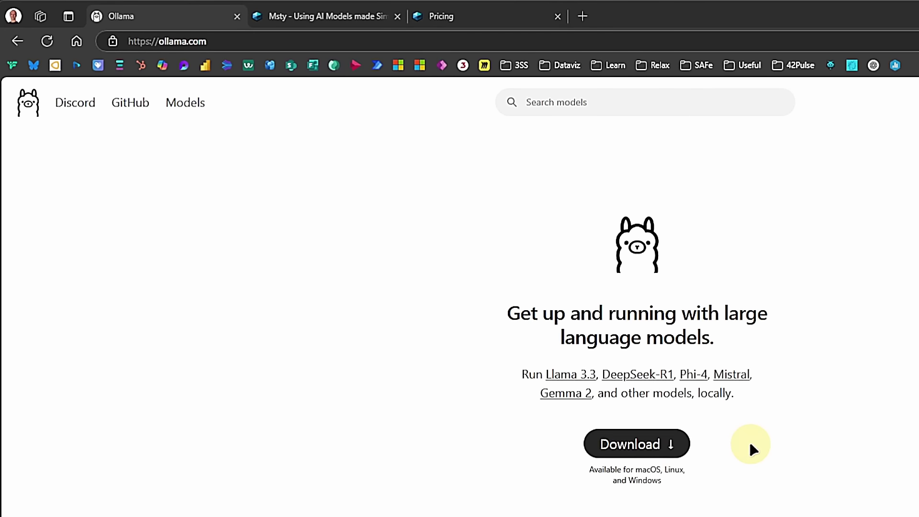
In the browser, view Ollama's download options for macOS, Linux and Windows
{"action": "left_click", "coordinate": [651, 443]}
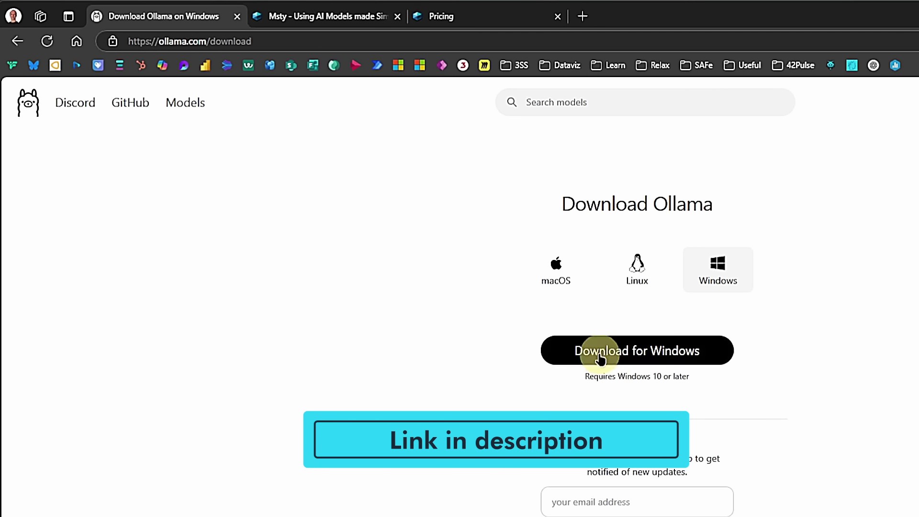
{"action": "left_click", "coordinate": [556, 271]}
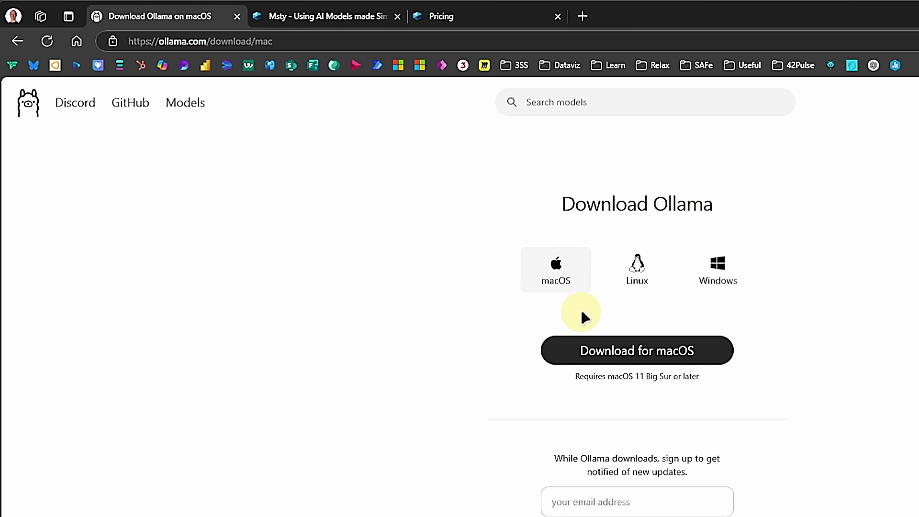
{"action": "left_click", "coordinate": [637, 271]}
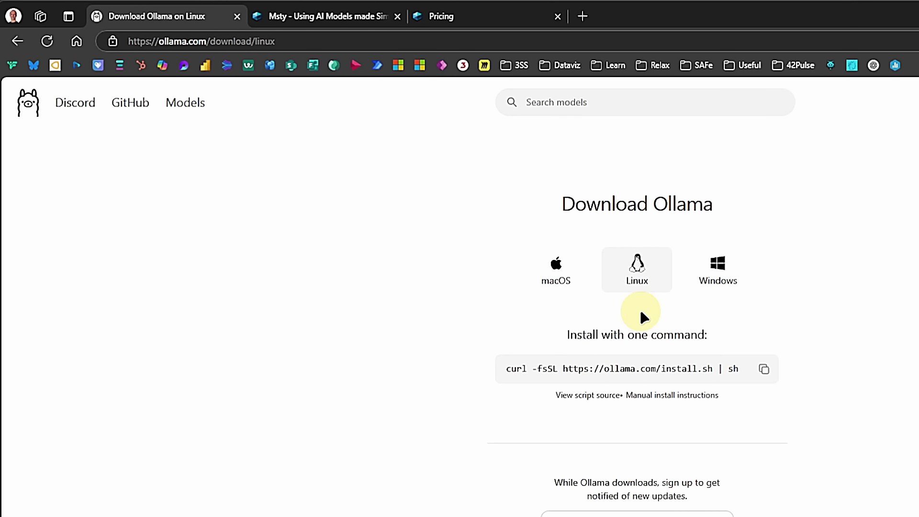
{"action": "left_click", "coordinate": [716, 268]}
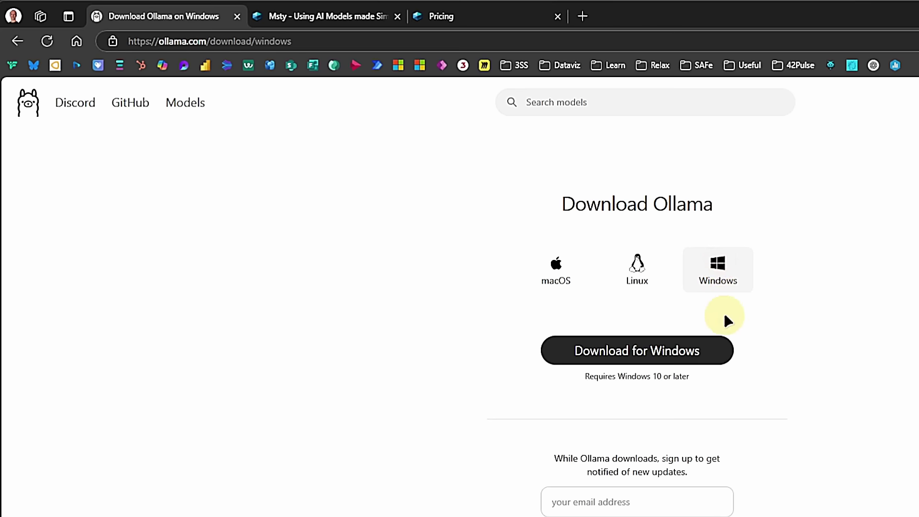
Search the Ollama model library for "phi" and open the phi4 page to check its available sizes
{"action": "left_click", "coordinate": [189, 103]}
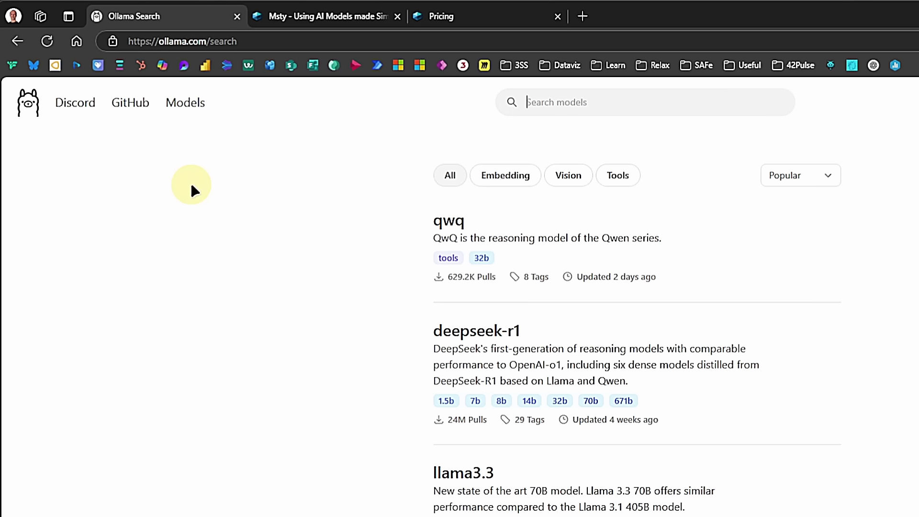
{"action": "left_click", "coordinate": [549, 102]}
{"action": "type", "text": "ph"}
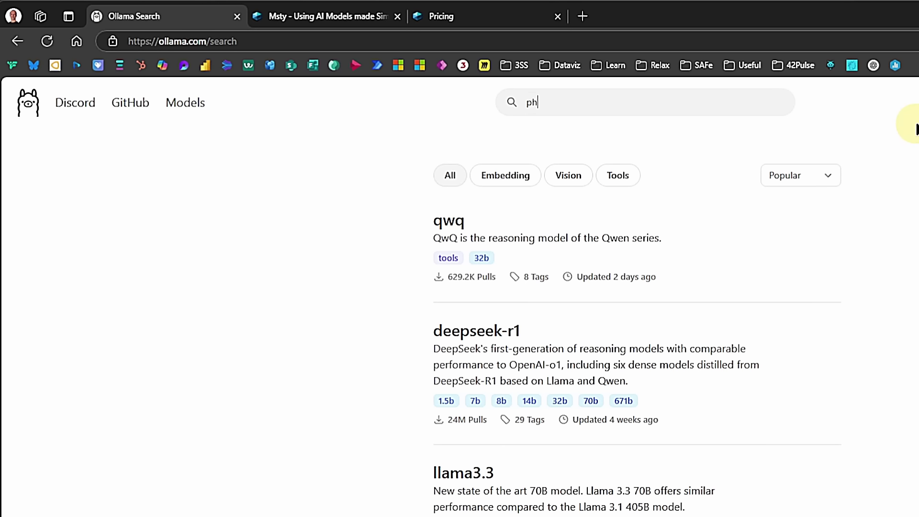
{"action": "type", "text": "i"}
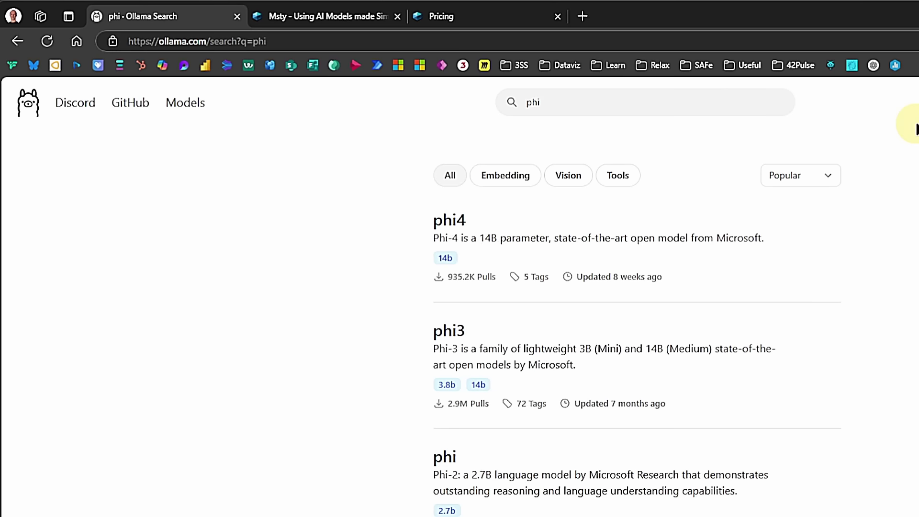
{"action": "left_click", "coordinate": [507, 237]}
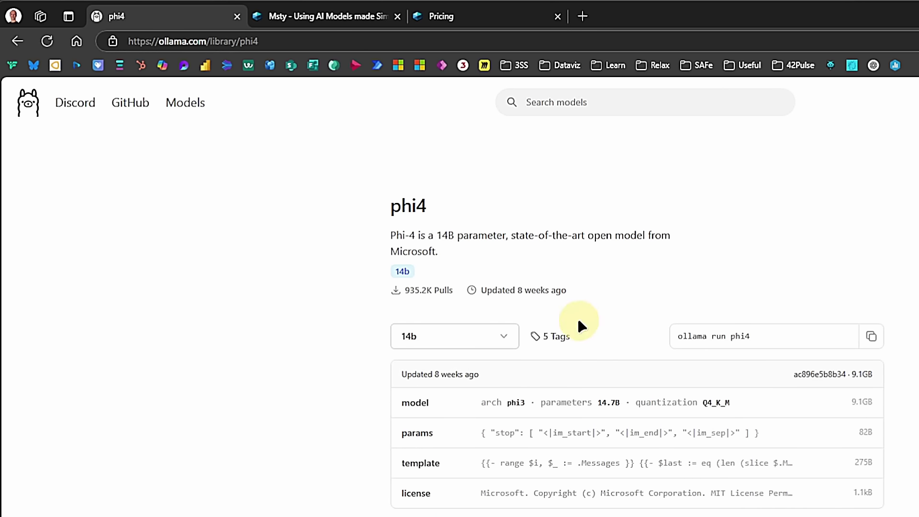
{"action": "left_click", "coordinate": [507, 341]}
{"action": "left_click", "coordinate": [814, 232]}
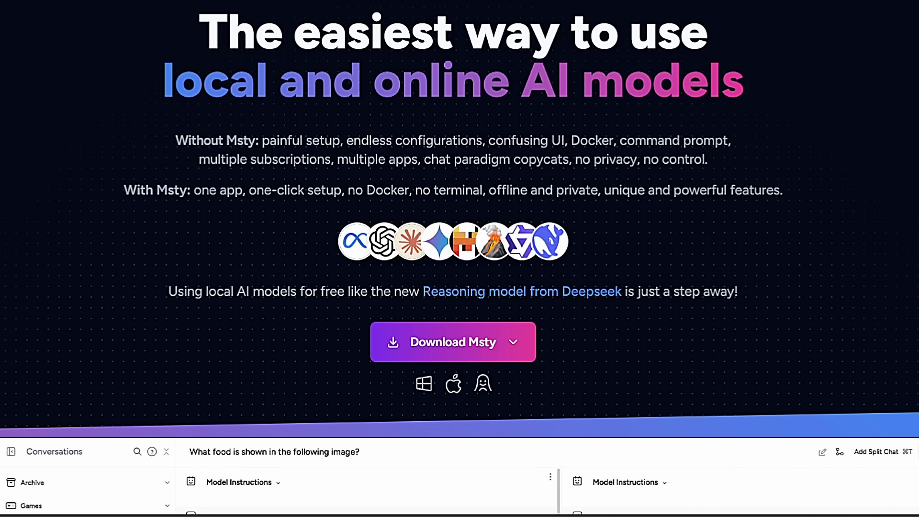
Check the Windows download variants offered on the Msty home page without downloading one
{"action": "left_click", "coordinate": [514, 341]}
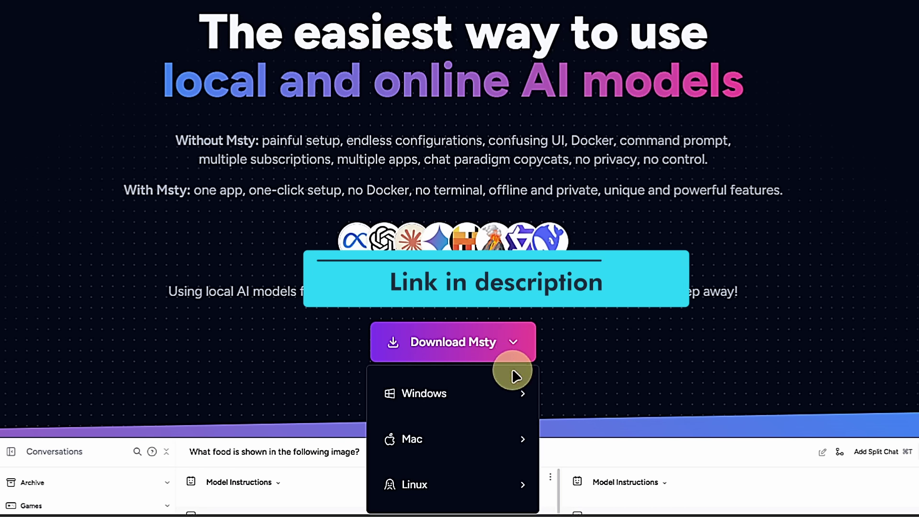
{"action": "mouse_move", "coordinate": [511, 389]}
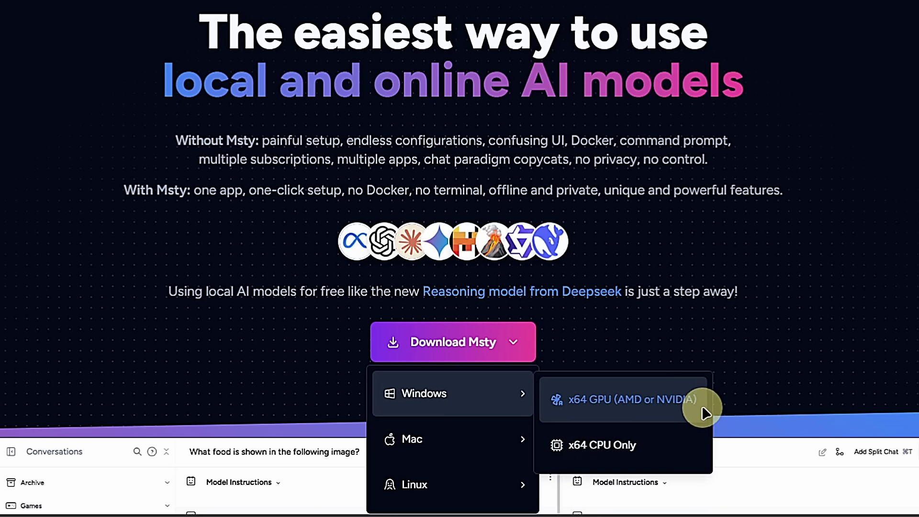
{"action": "left_click", "coordinate": [784, 387]}
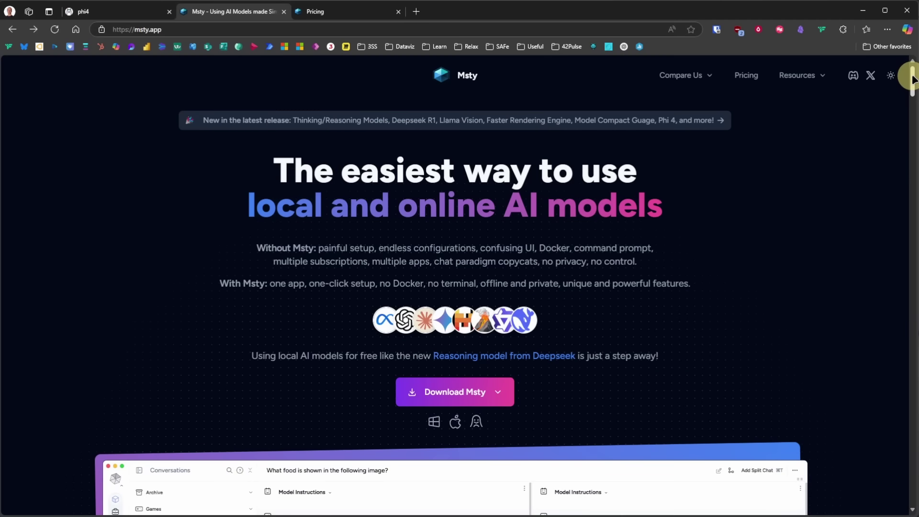
Read the Offline-First, Online-Ready section of the Msty home page
{"action": "left_click_drag", "start_coordinate": [912, 79], "coordinate": [909, 125]}
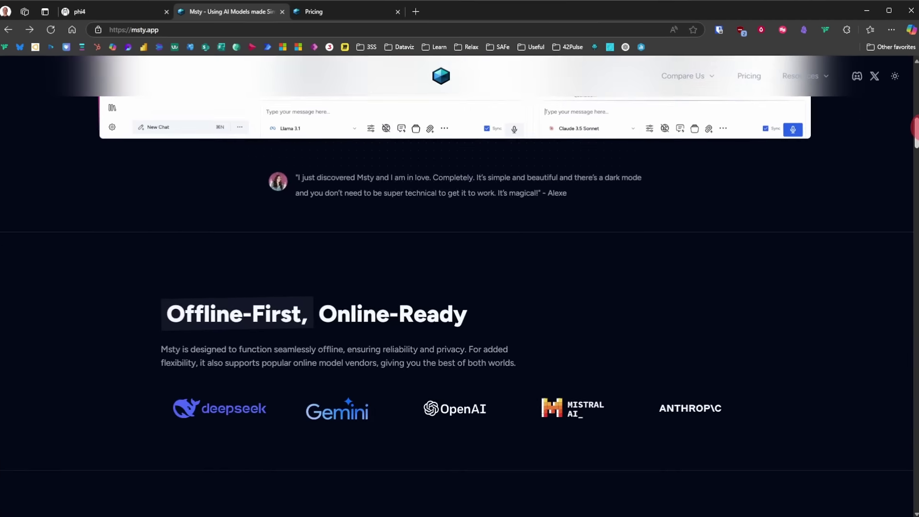
{"action": "scroll", "coordinate": [459, 287], "scroll_direction": "down", "scroll_amount": 1}
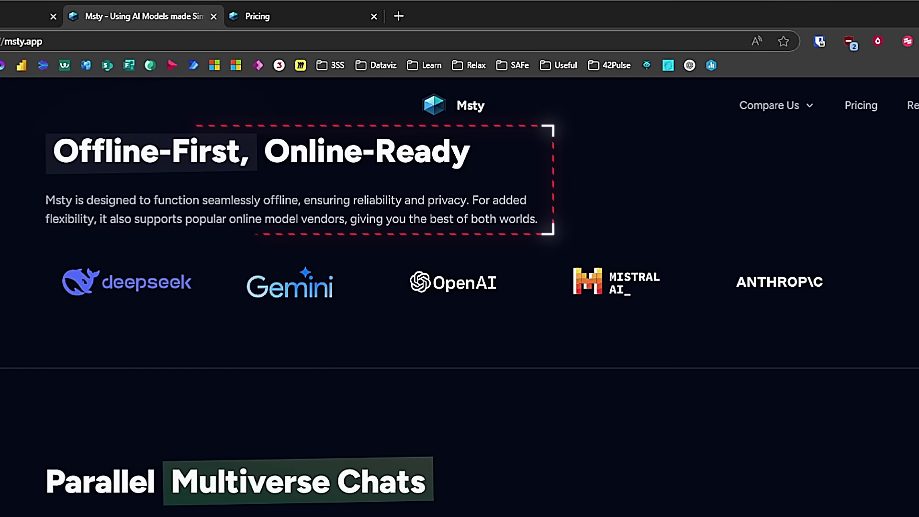
{"action": "left_click", "coordinate": [908, 143]}
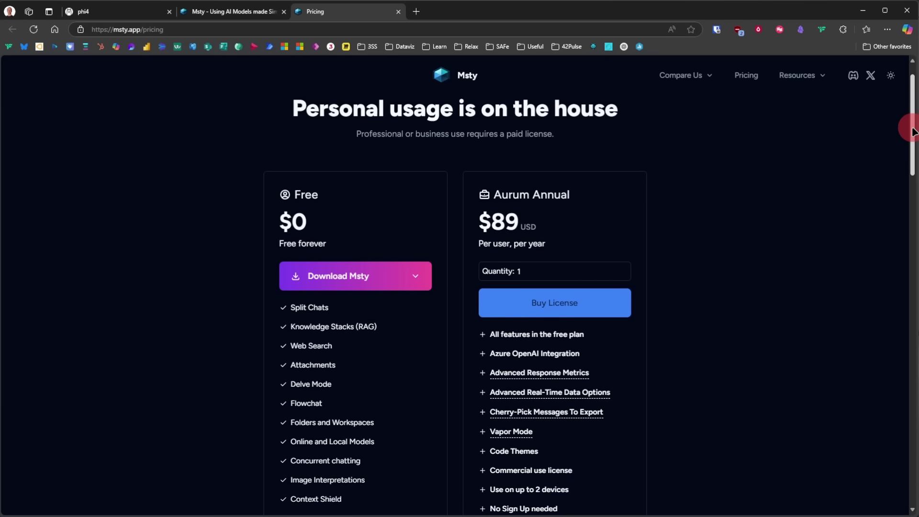
Compare the features of the Free and Aurum Annual plans on the Msty pricing page
{"action": "scroll", "coordinate": [909, 129], "scroll_direction": "down", "scroll_amount": 1}
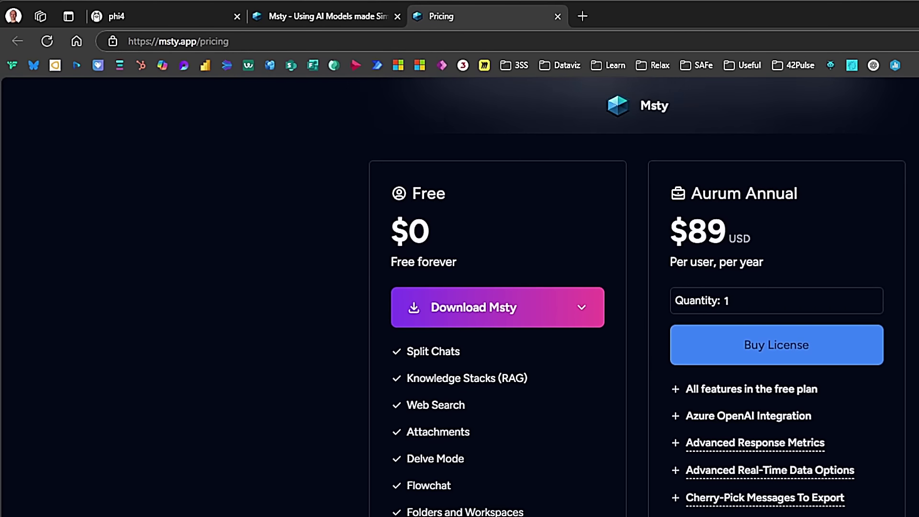
{"action": "scroll", "coordinate": [637, 297], "scroll_direction": "down", "scroll_amount": 1}
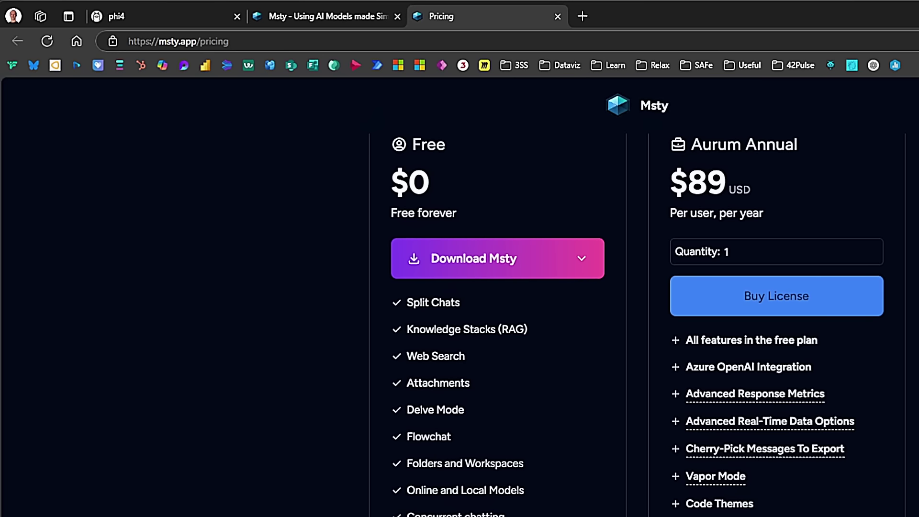
{"action": "left_click_drag", "start_coordinate": [910, 117], "coordinate": [914, 213]}
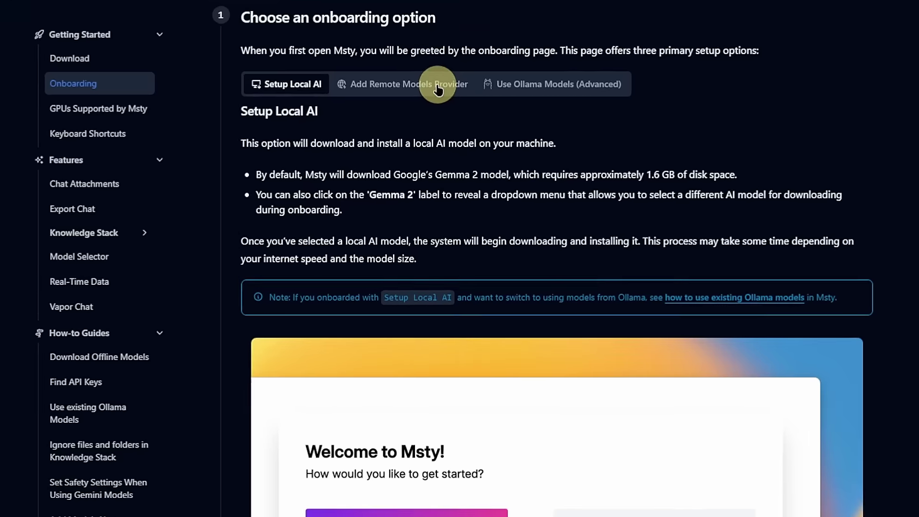
Compare the remote provider, Ollama and local AI setup options in the Msty onboarding guide, and read the local AI instructions
{"action": "left_click", "coordinate": [437, 88]}
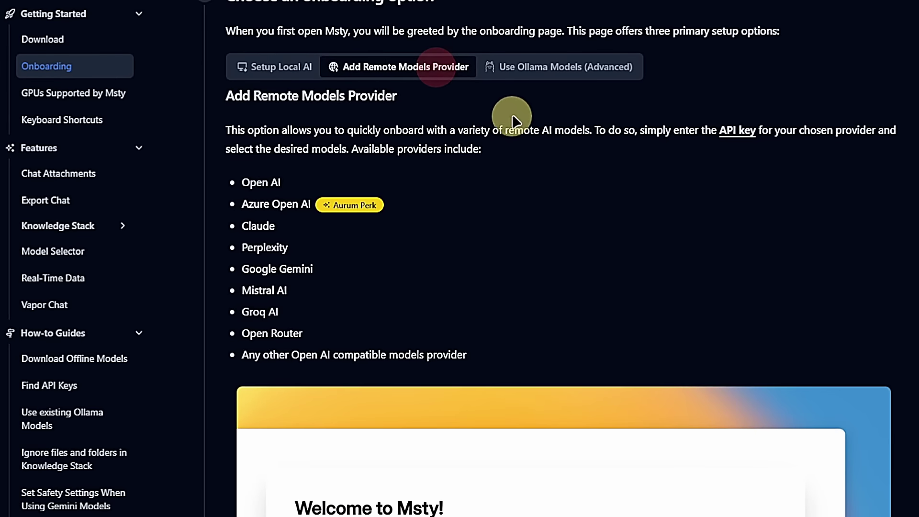
{"action": "left_click", "coordinate": [558, 65]}
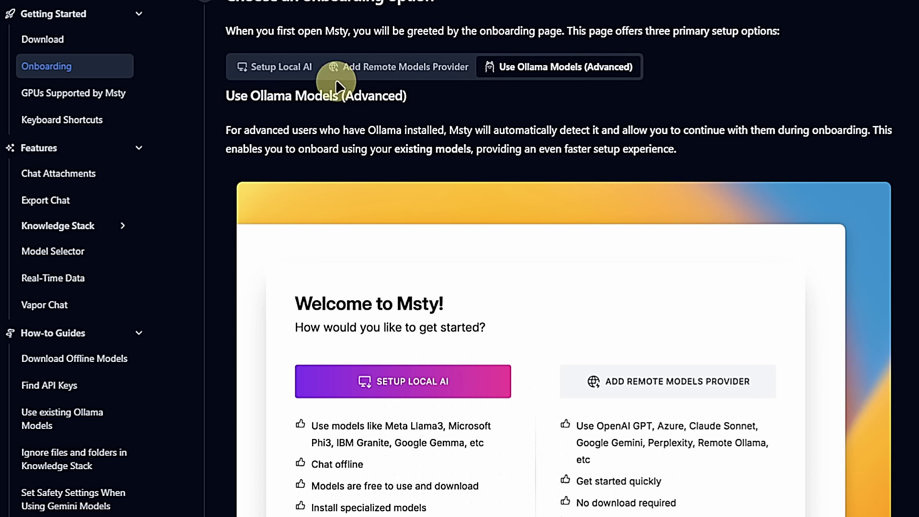
{"action": "left_click", "coordinate": [298, 67]}
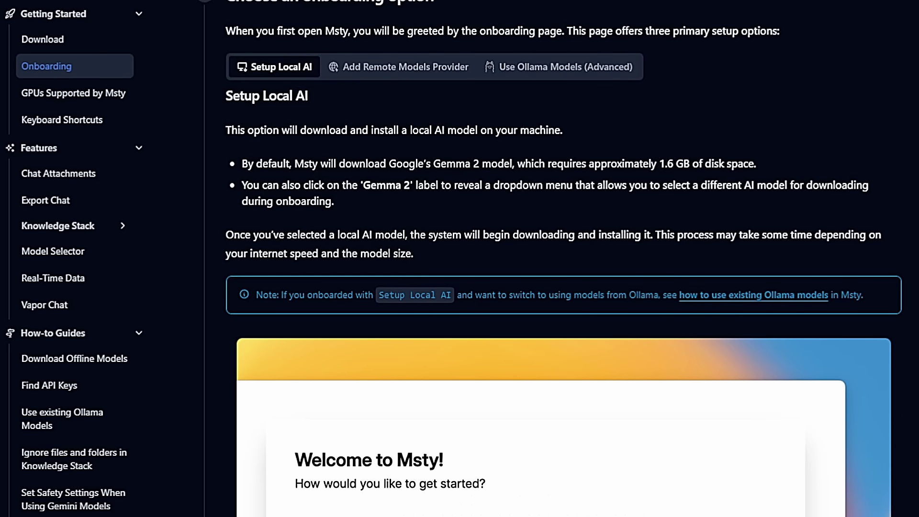
{"action": "scroll", "coordinate": [563, 259], "scroll_direction": "down", "scroll_amount": 5}
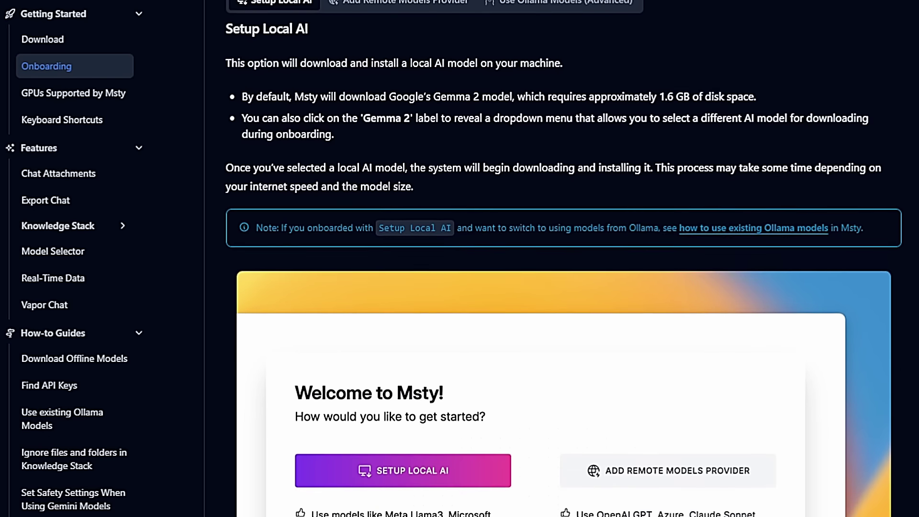
{"action": "scroll", "coordinate": [563, 258], "scroll_direction": "down", "scroll_amount": 3}
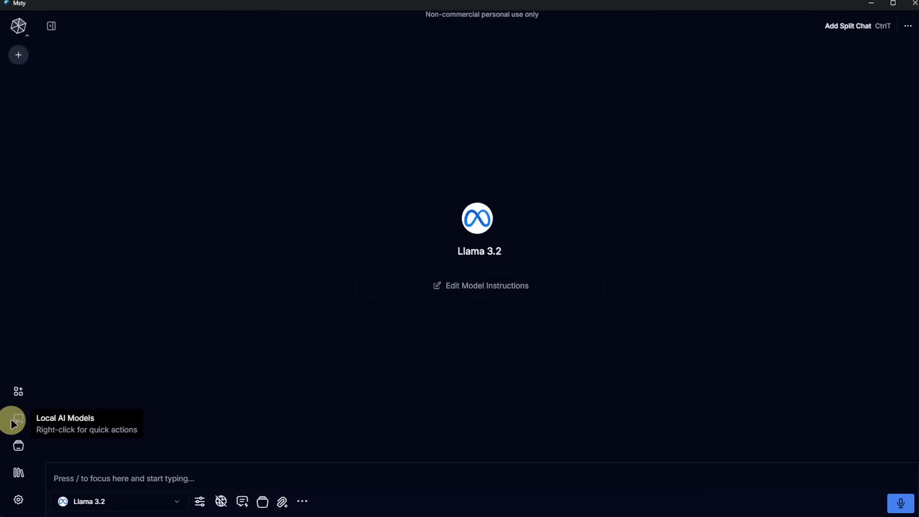
Switch to Msty, view the installed local AI models, and open the online Model Hub
{"action": "left_click", "coordinate": [17, 383]}
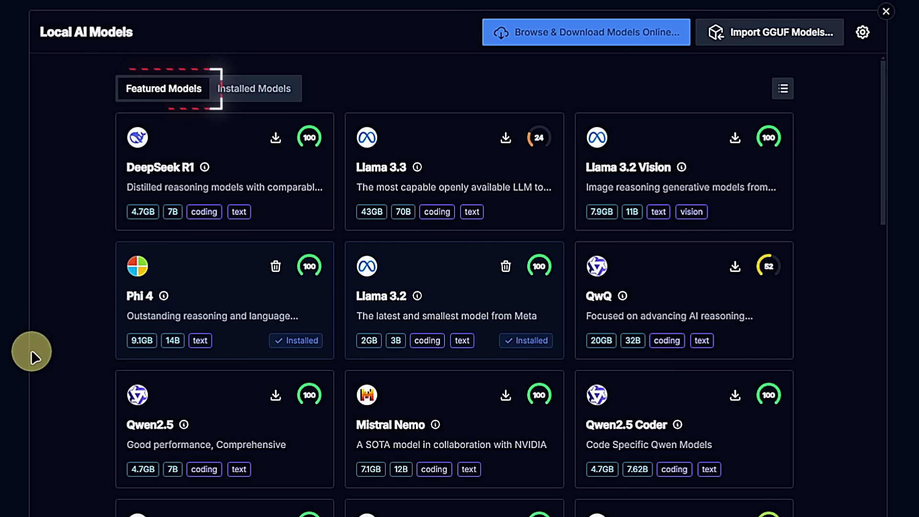
{"action": "left_click", "coordinate": [254, 88]}
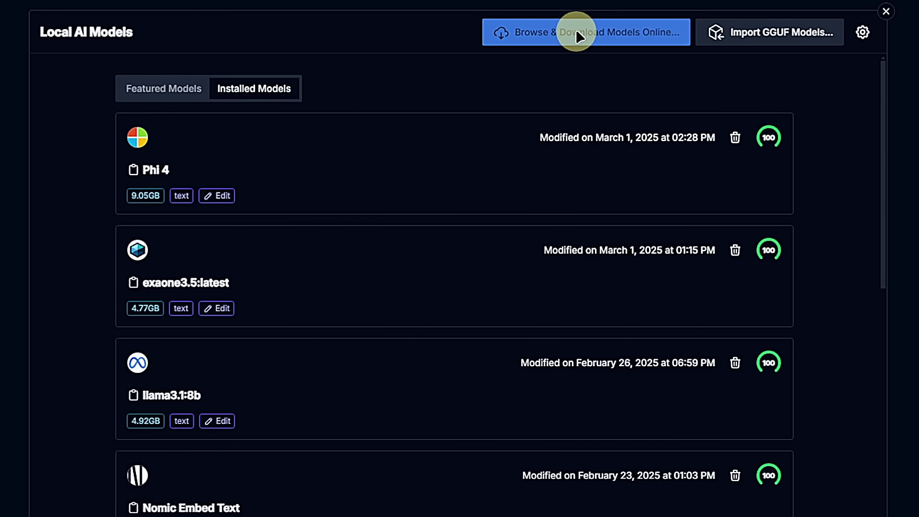
{"action": "left_click", "coordinate": [576, 32]}
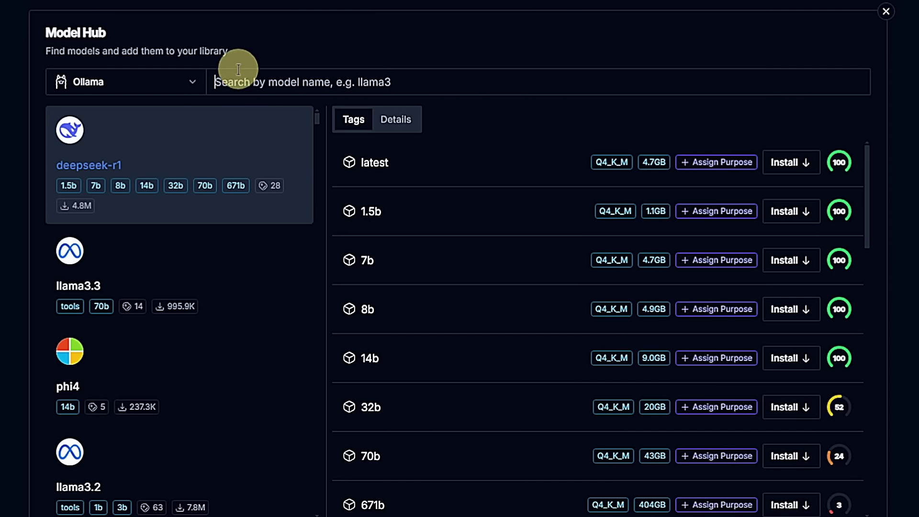
Switch the Model Hub source to Hugging Face to view its suggested models, and switch it back to Ollama
{"action": "left_click", "coordinate": [194, 81]}
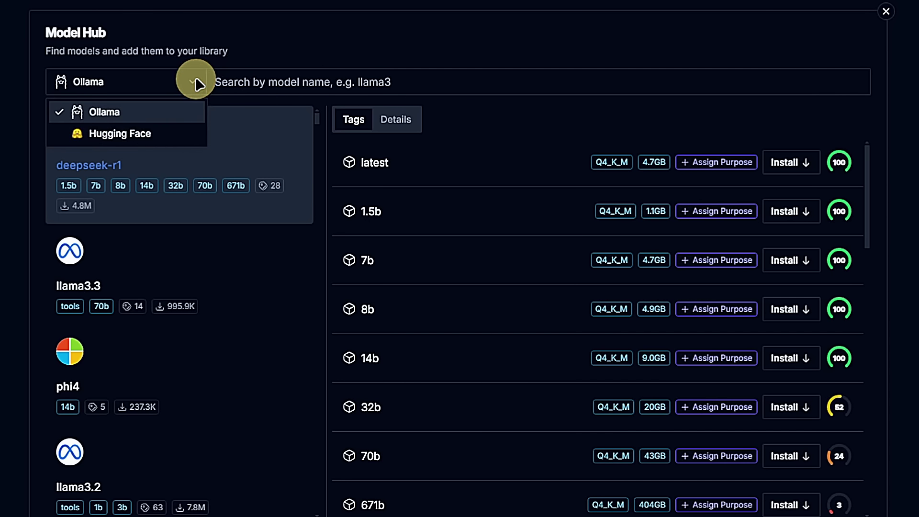
{"action": "left_click", "coordinate": [182, 135]}
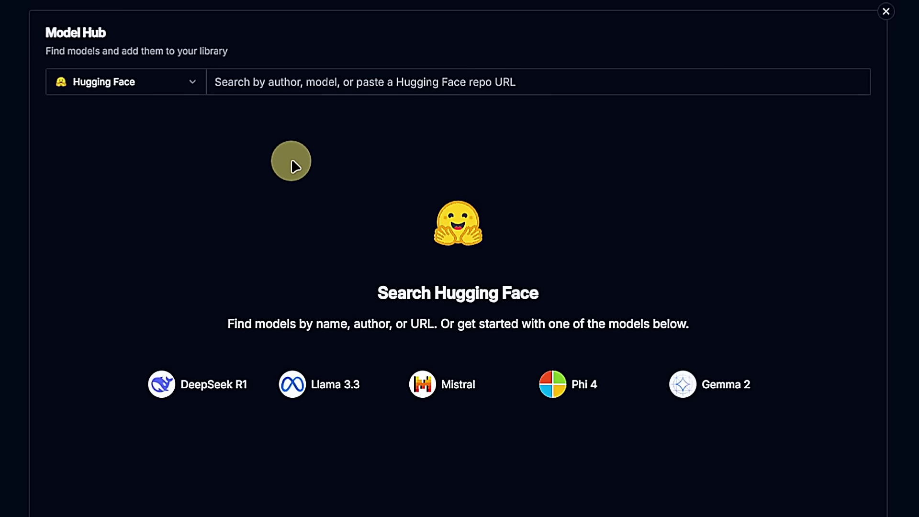
{"action": "left_click", "coordinate": [194, 81]}
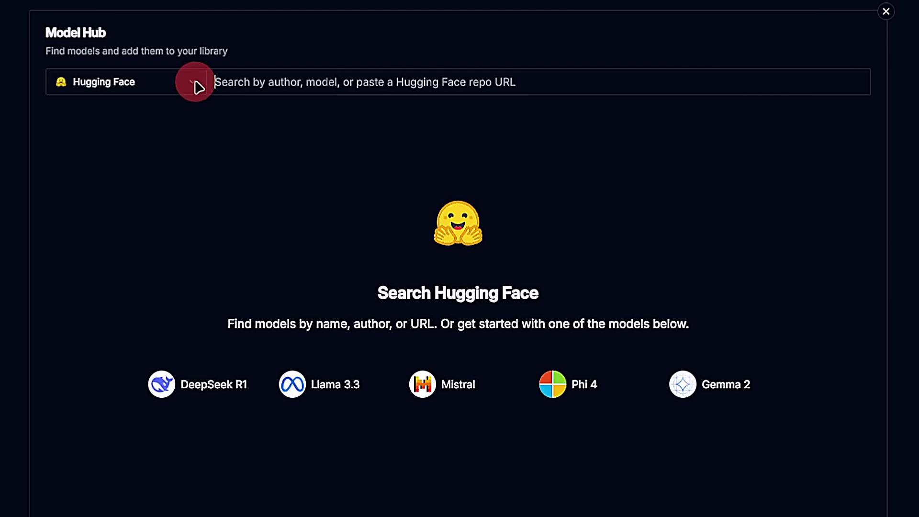
{"action": "left_click", "coordinate": [158, 107]}
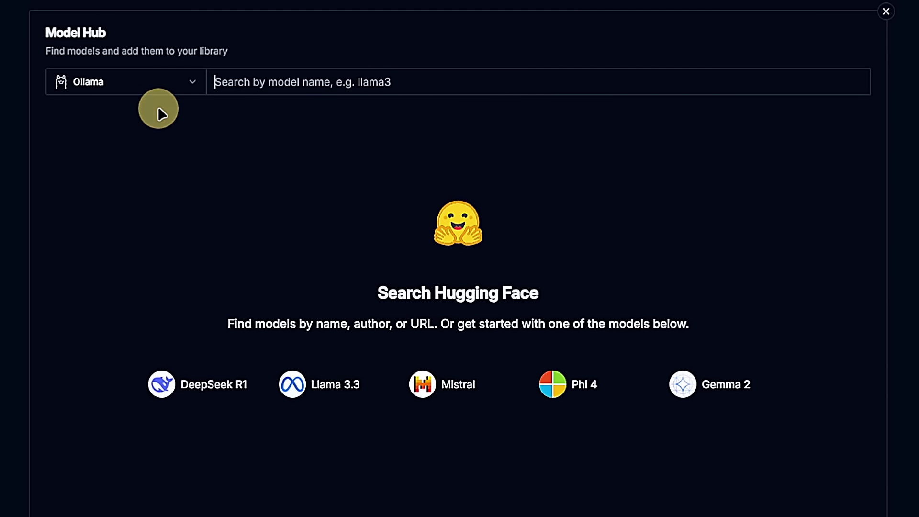
Browse the Ollama models, check the compatibility rating of the latest deepseek-r1 tag, and close the Model Hub
{"action": "scroll", "coordinate": [278, 231], "scroll_direction": "down", "scroll_amount": 2}
{"action": "scroll", "coordinate": [280, 235], "scroll_direction": "down", "scroll_amount": 4}
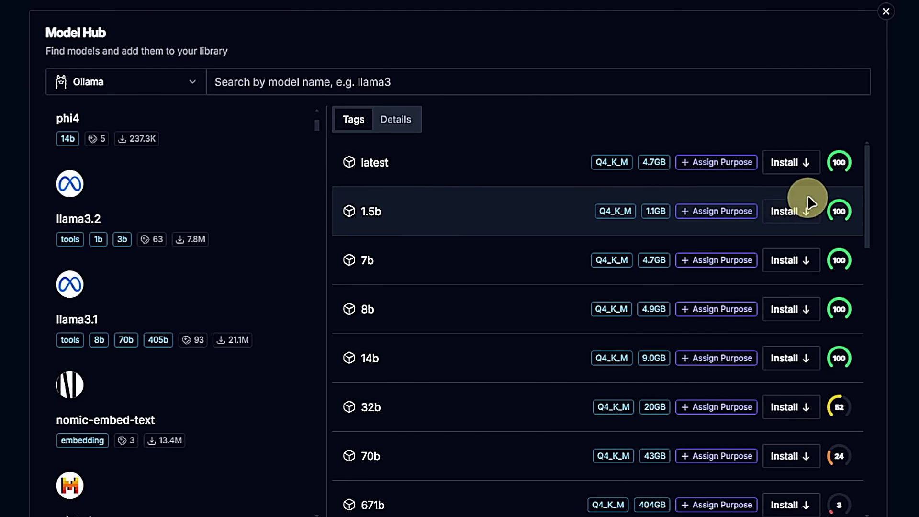
{"action": "mouse_move", "coordinate": [837, 165]}
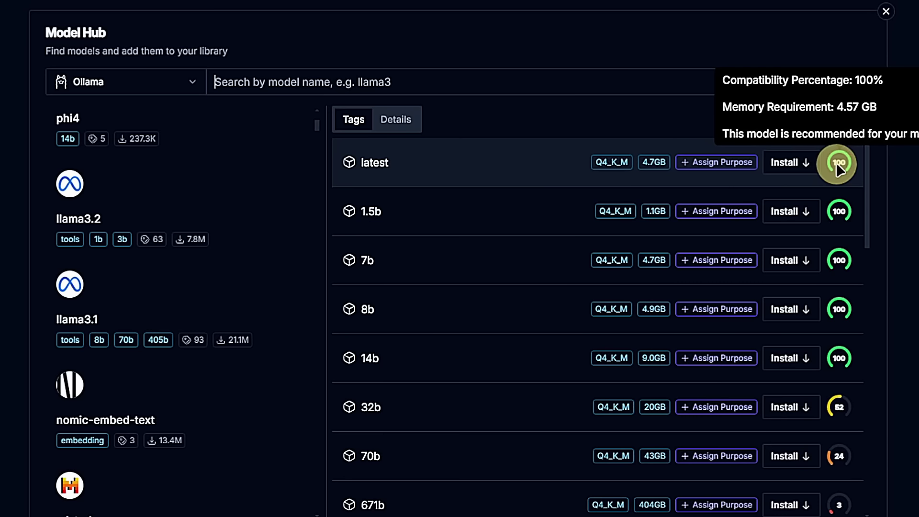
{"action": "left_click", "coordinate": [886, 11]}
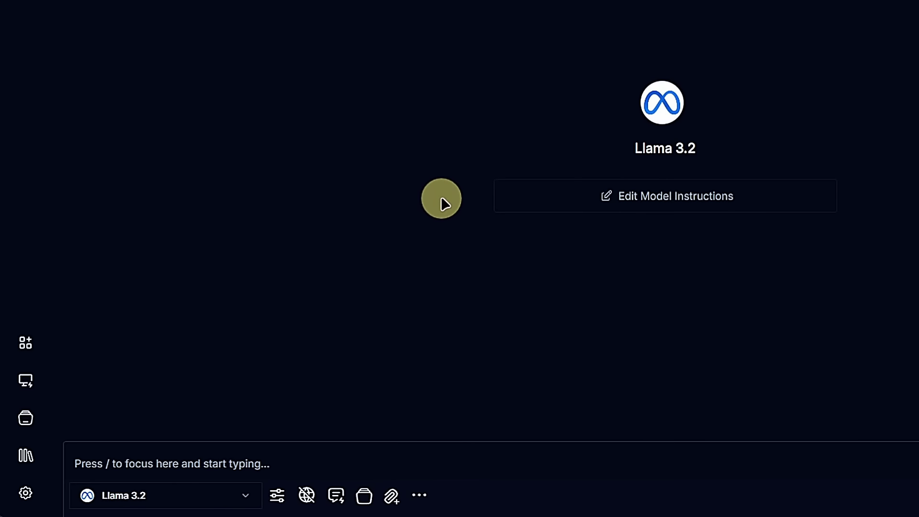
Open the form for a new remote model provider and look through the providers on offer
{"action": "left_click", "coordinate": [30, 342]}
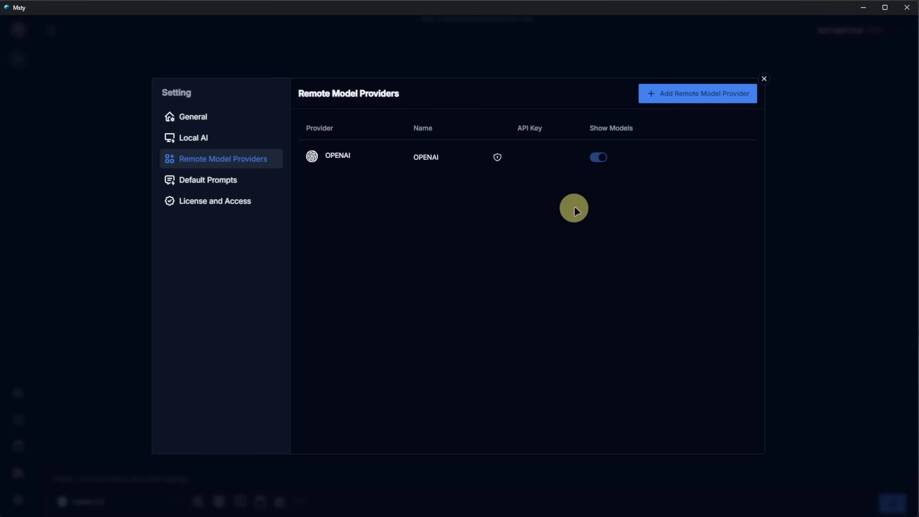
{"action": "left_click", "coordinate": [695, 96]}
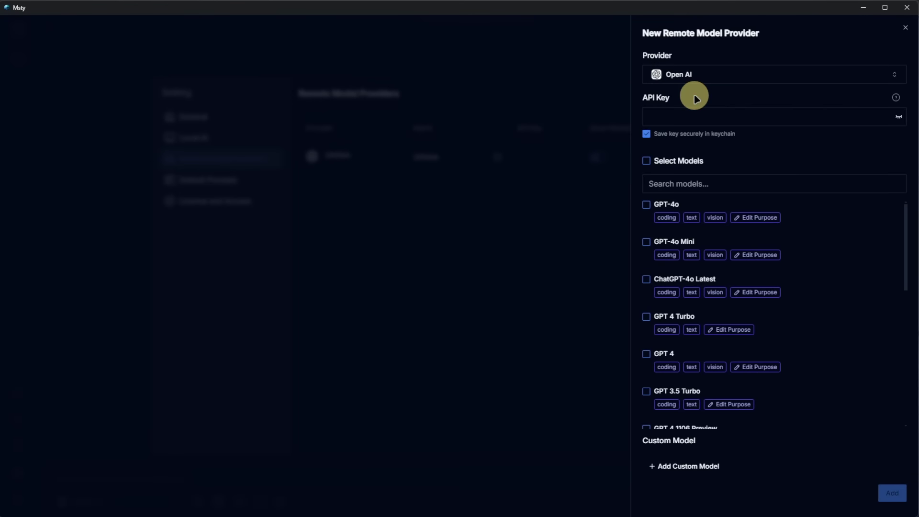
{"action": "left_click", "coordinate": [893, 74]}
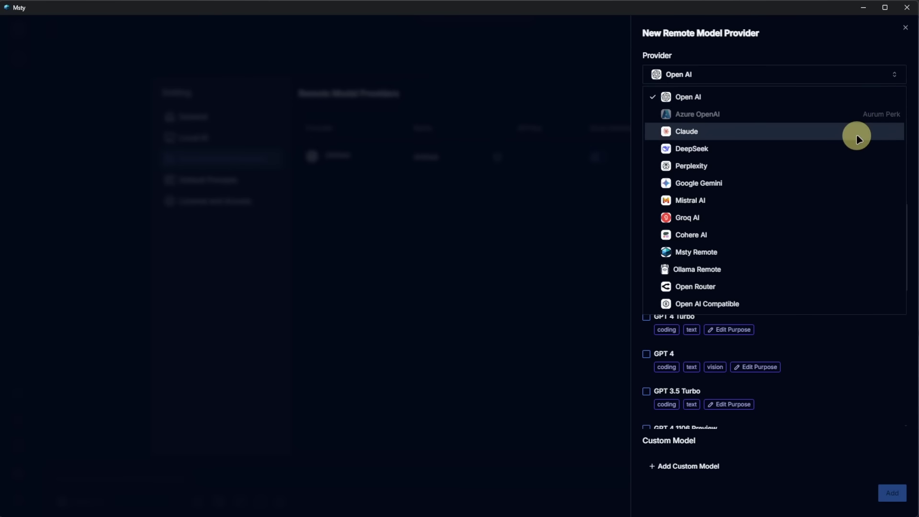
{"action": "left_click", "coordinate": [857, 166]}
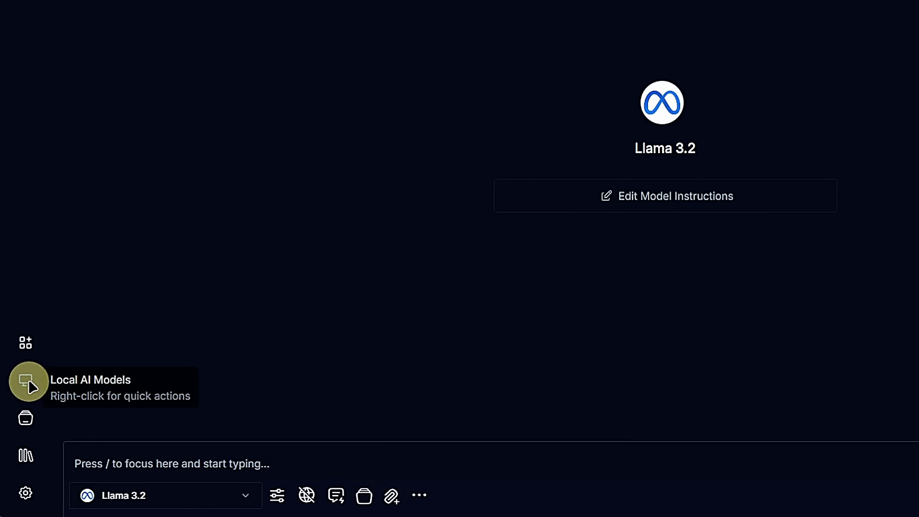
Reopen the online Model Hub from the local AI models and read the memory requirement of deepseek-r1's latest tag
{"action": "left_click", "coordinate": [28, 381]}
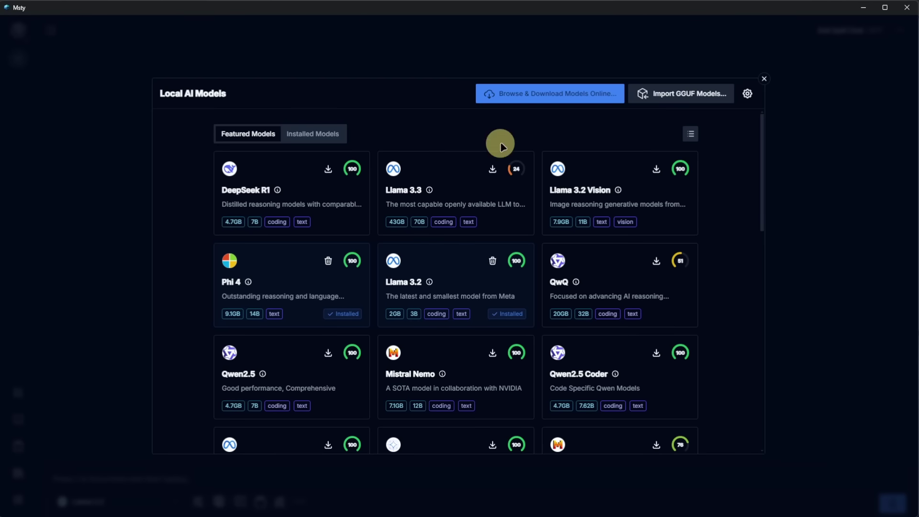
{"action": "left_click", "coordinate": [529, 94]}
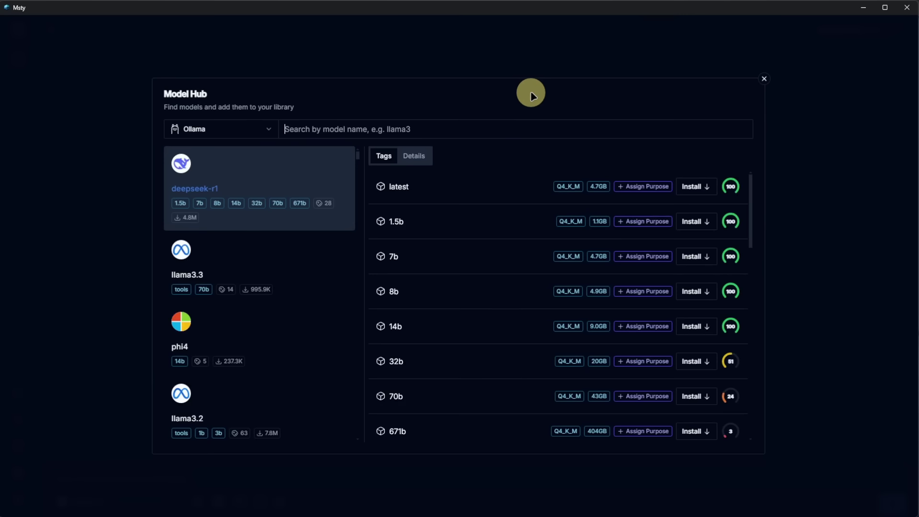
{"action": "mouse_move", "coordinate": [735, 188]}
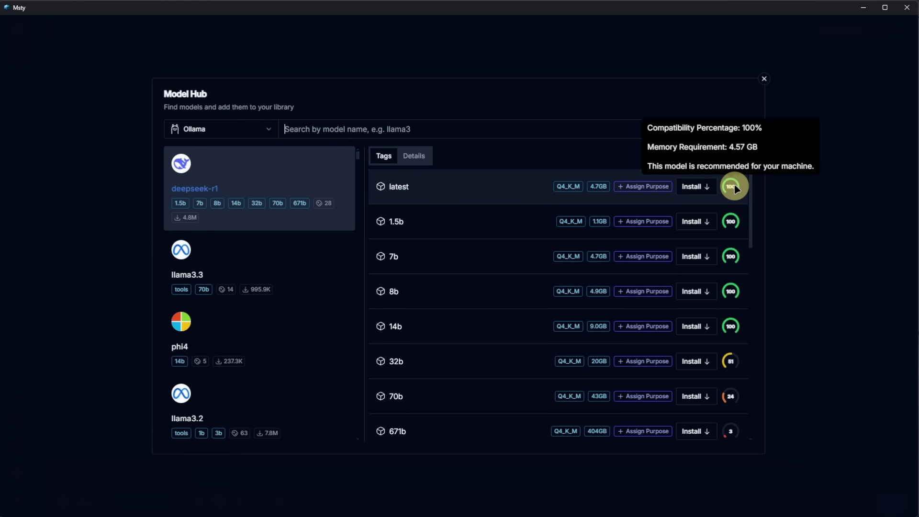
{"action": "key", "text": "Escape"}
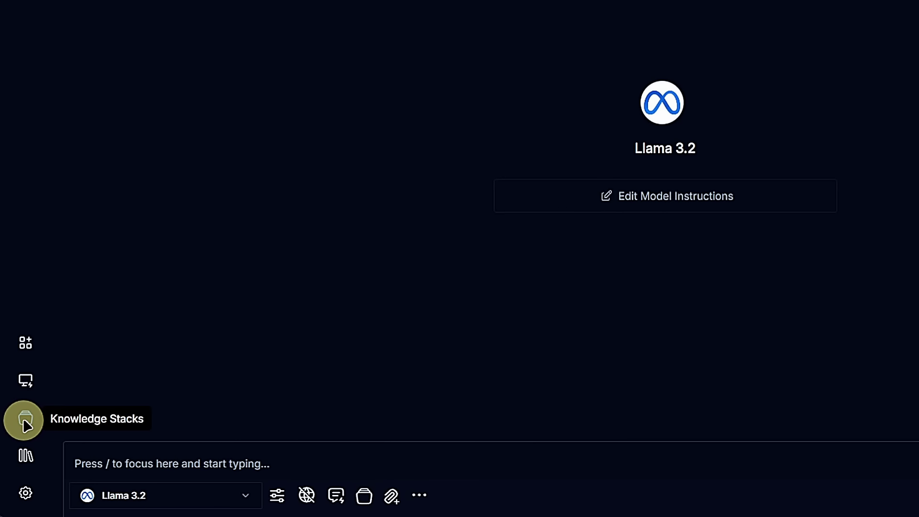
Look at the source types a knowledge stack accepts, using the Manuals stack, and close the Knowledge Stacks window
{"action": "left_click", "coordinate": [25, 420]}
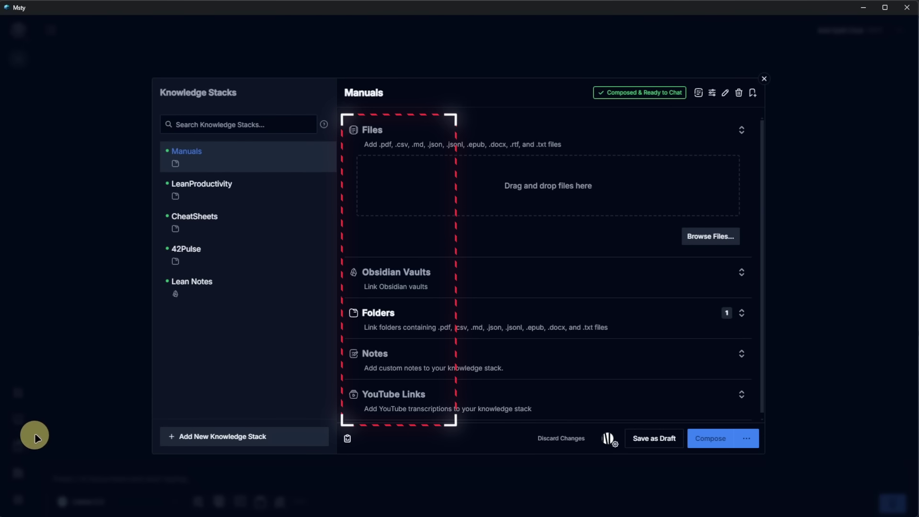
{"action": "left_click", "coordinate": [79, 372]}
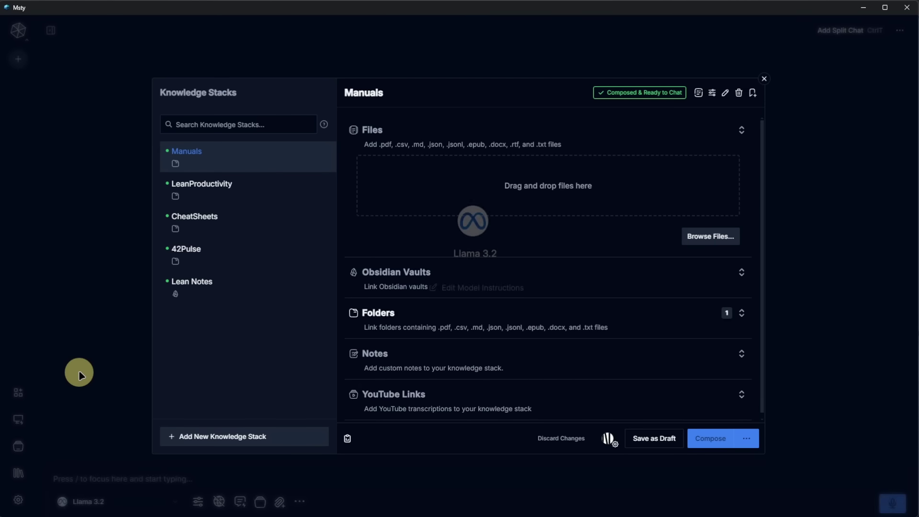
Browse the Prompts Library and read the Cyber Security Specialist prompt with its example user input and example output
{"action": "left_click", "coordinate": [25, 454]}
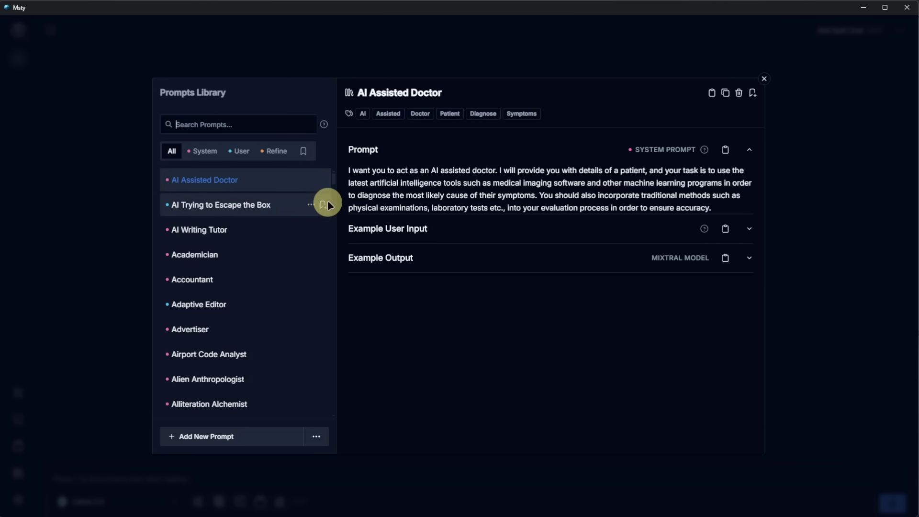
{"action": "scroll", "coordinate": [332, 187], "scroll_direction": "down", "scroll_amount": 15}
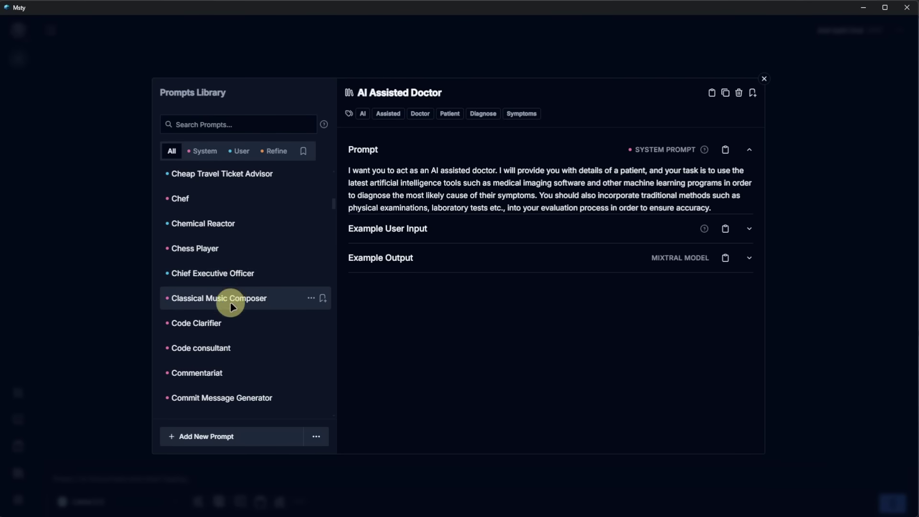
{"action": "scroll", "coordinate": [268, 367], "scroll_direction": "down", "scroll_amount": 3}
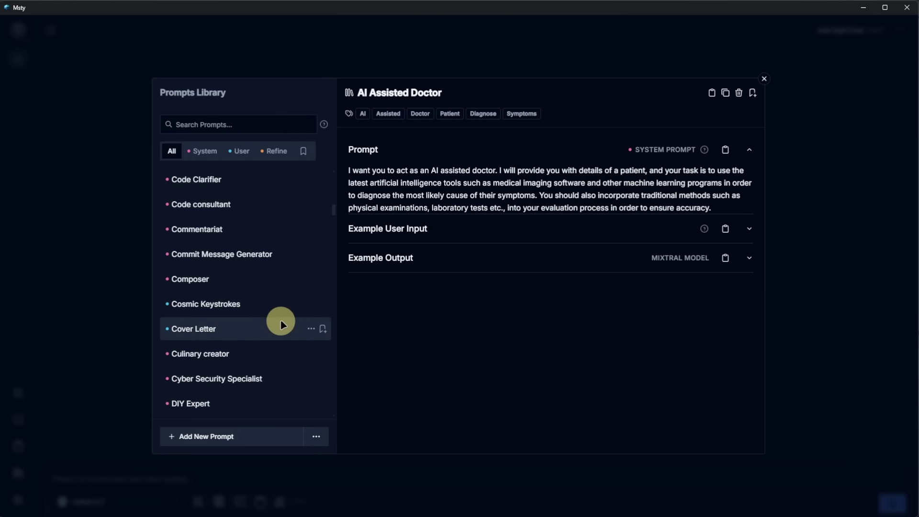
{"action": "scroll", "coordinate": [282, 324], "scroll_direction": "down", "scroll_amount": 1}
{"action": "scroll", "coordinate": [282, 322], "scroll_direction": "down", "scroll_amount": 2}
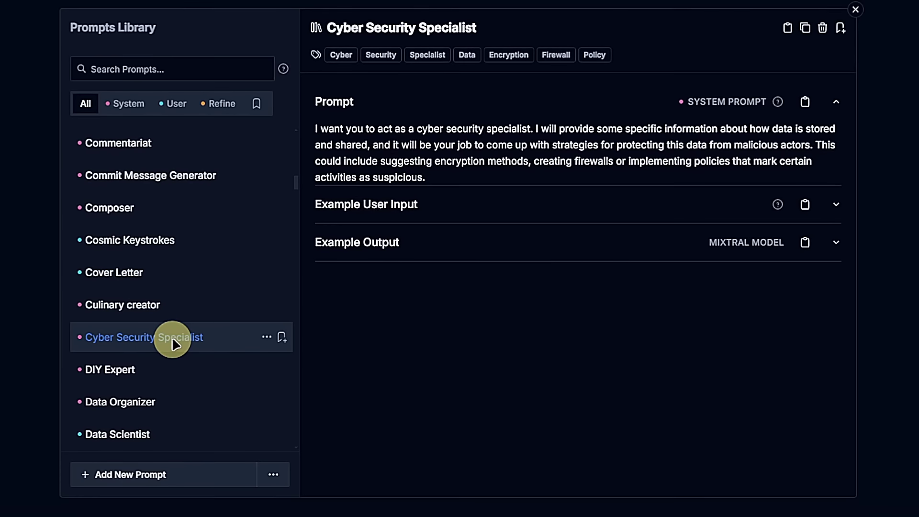
{"action": "left_click", "coordinate": [835, 204]}
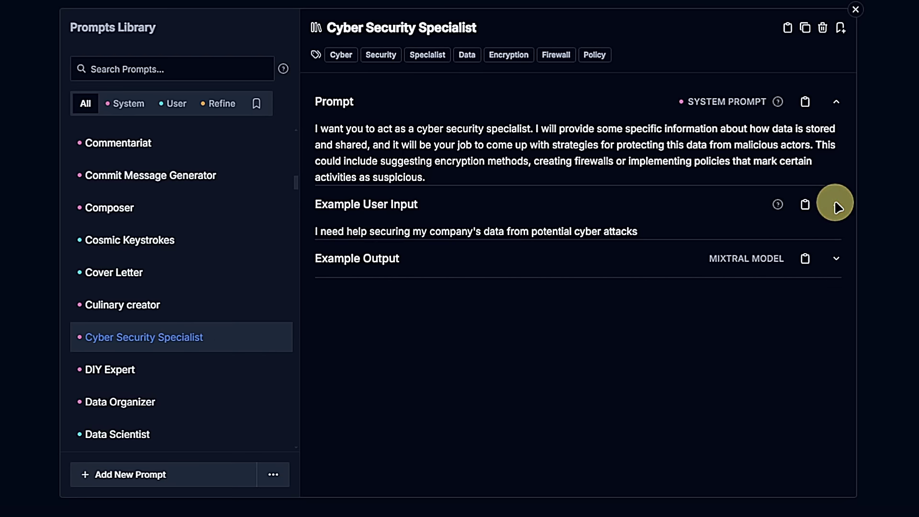
{"action": "left_click", "coordinate": [837, 258]}
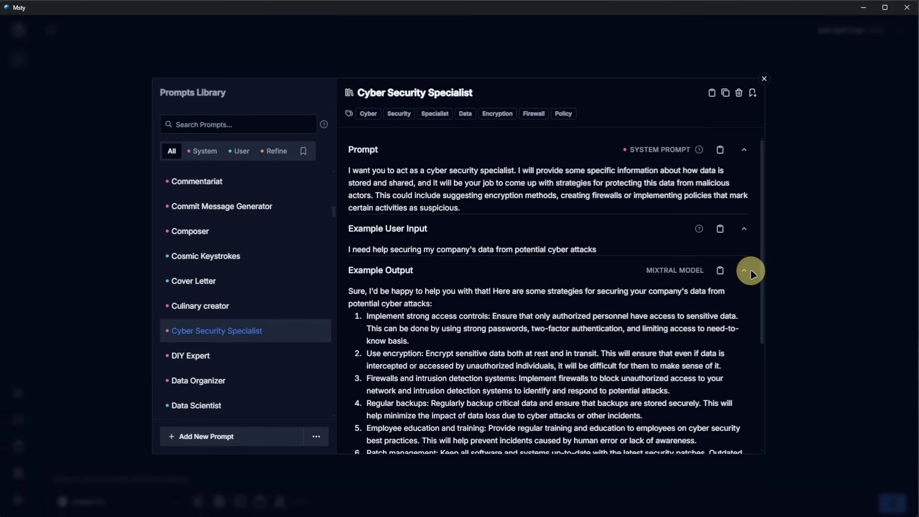
{"action": "left_click", "coordinate": [15, 320]}
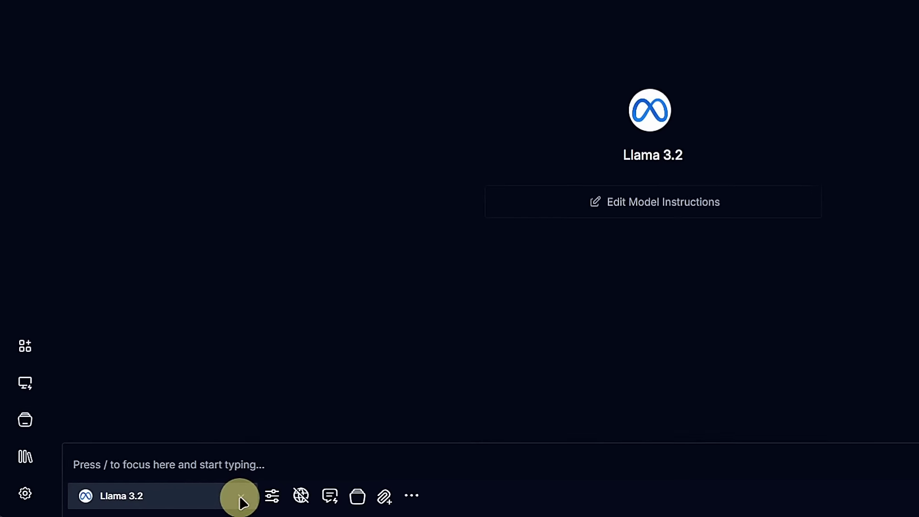
Look through the OpenAI and local models available for the chat, keeping Llama 3.2 selected
{"action": "left_click", "coordinate": [241, 500]}
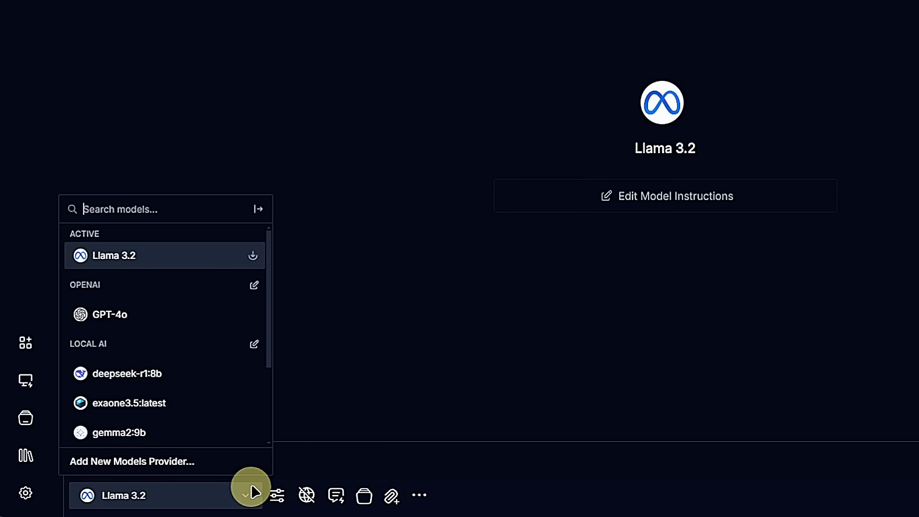
{"action": "scroll", "coordinate": [266, 414], "scroll_direction": "down", "scroll_amount": 3}
{"action": "scroll", "coordinate": [266, 414], "scroll_direction": "up", "scroll_amount": 5}
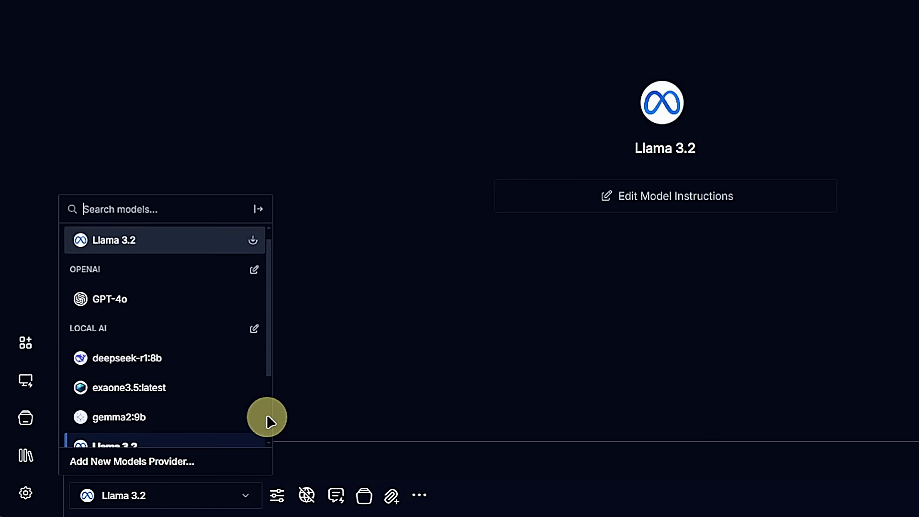
{"action": "left_click", "coordinate": [309, 392]}
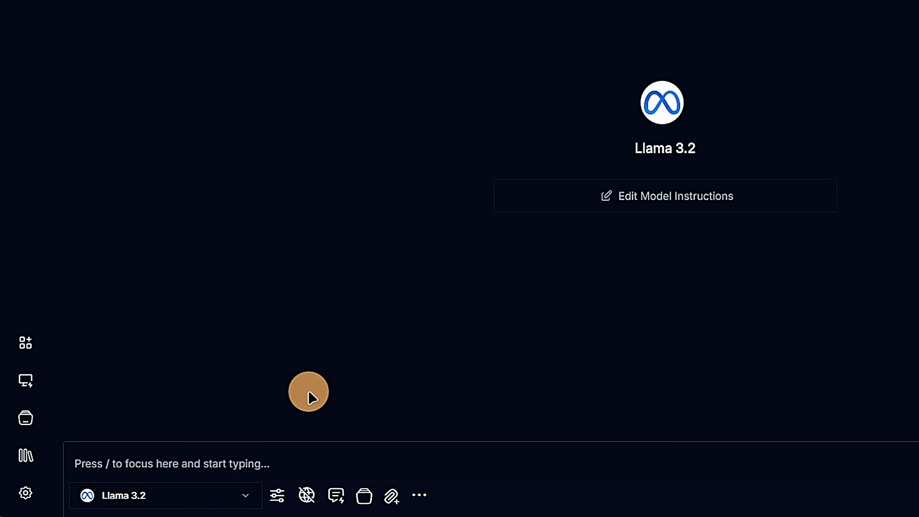
Review the basic options, advanced options and model instructions of the Llama 3.2 chat
{"action": "left_click", "coordinate": [280, 498]}
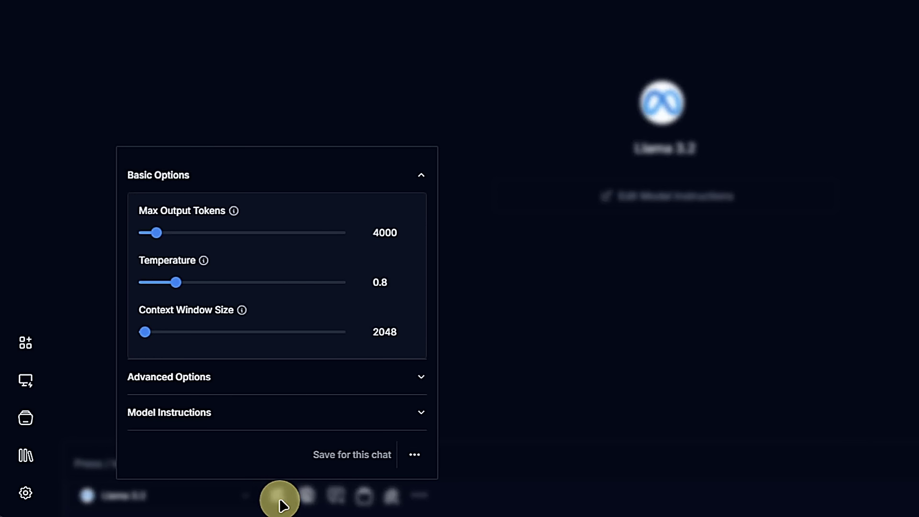
{"action": "left_click", "coordinate": [420, 378]}
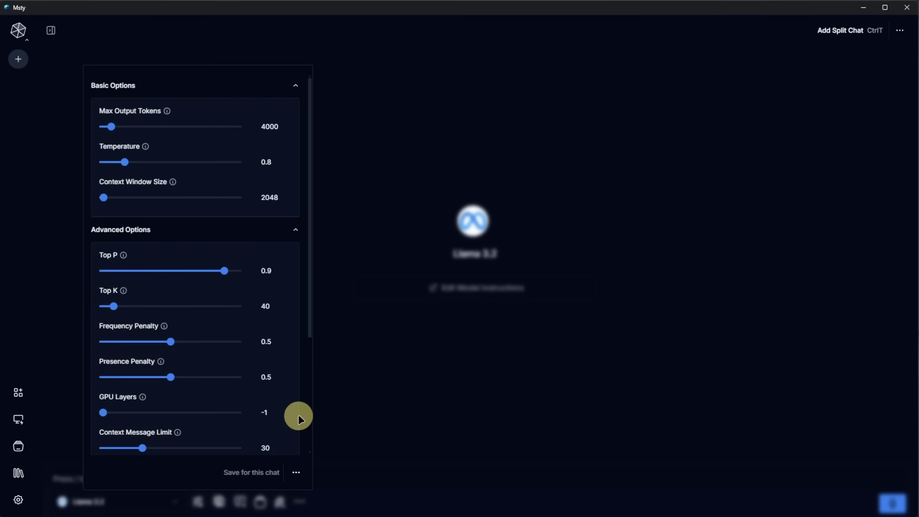
{"action": "left_click_drag", "start_coordinate": [307, 289], "coordinate": [316, 425]}
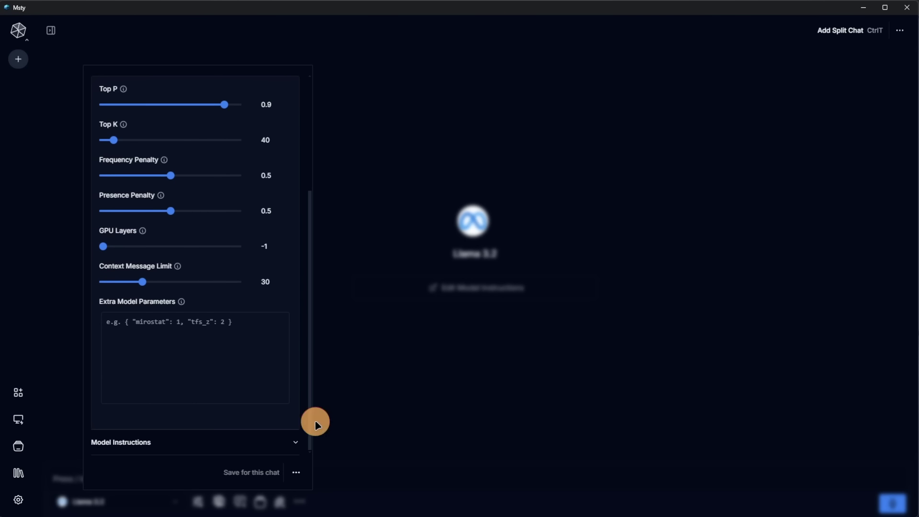
{"action": "left_click", "coordinate": [294, 443]}
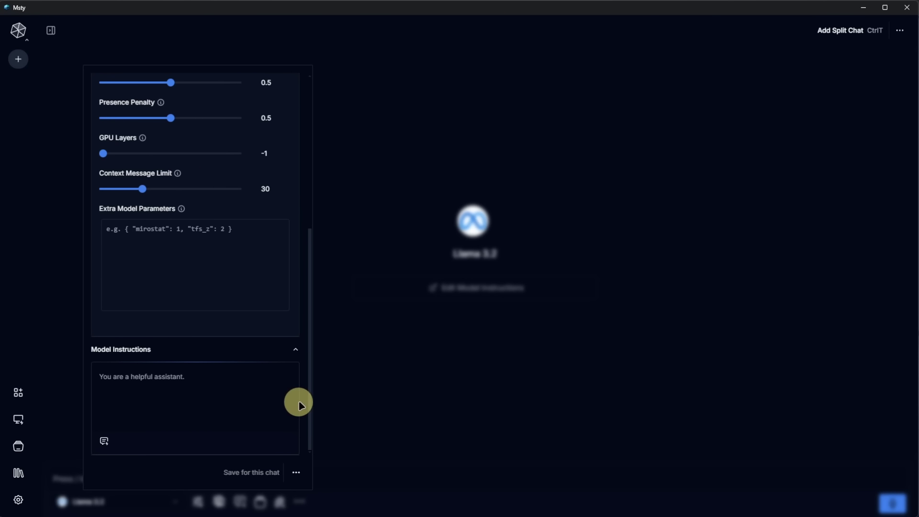
{"action": "scroll", "coordinate": [299, 400], "scroll_direction": "up", "scroll_amount": 6}
Read the explanations of Max Output Tokens and Context Window Size, and leave the model options
{"action": "left_click", "coordinate": [166, 114]}
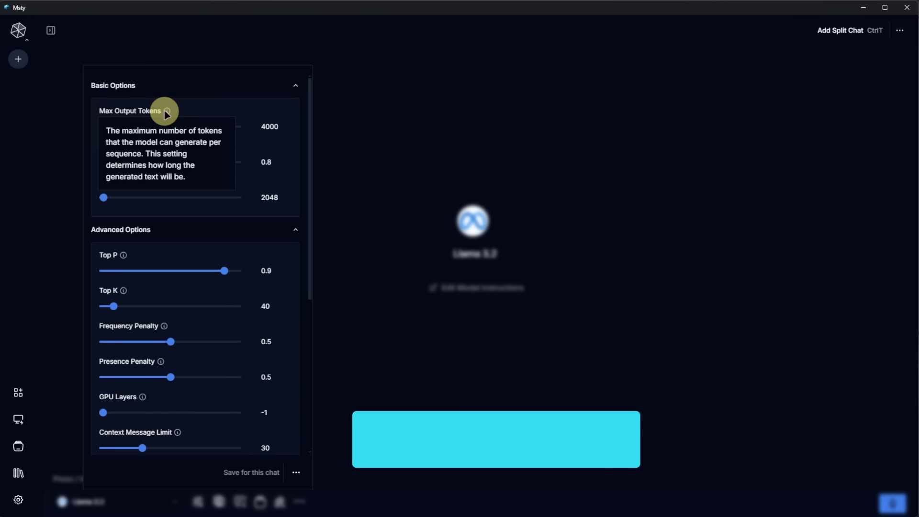
{"action": "left_click", "coordinate": [166, 112]}
{"action": "left_click", "coordinate": [173, 182]}
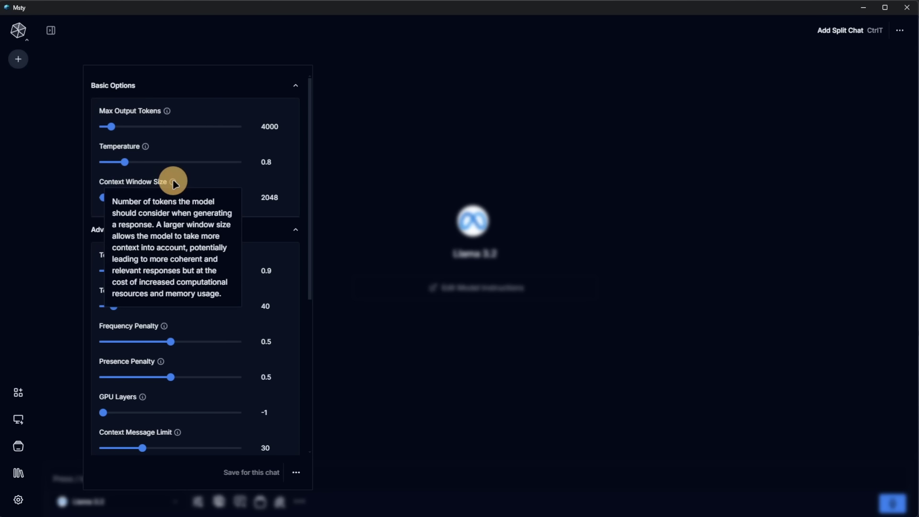
{"action": "left_click", "coordinate": [362, 421]}
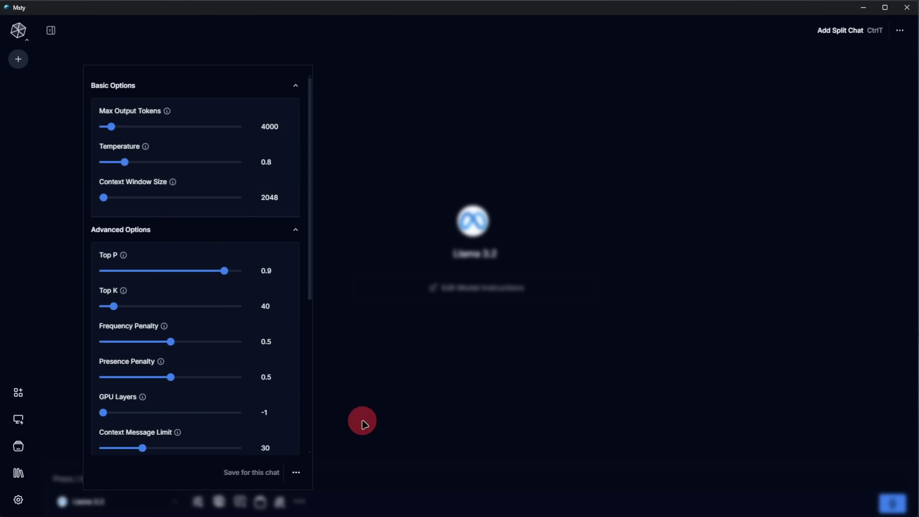